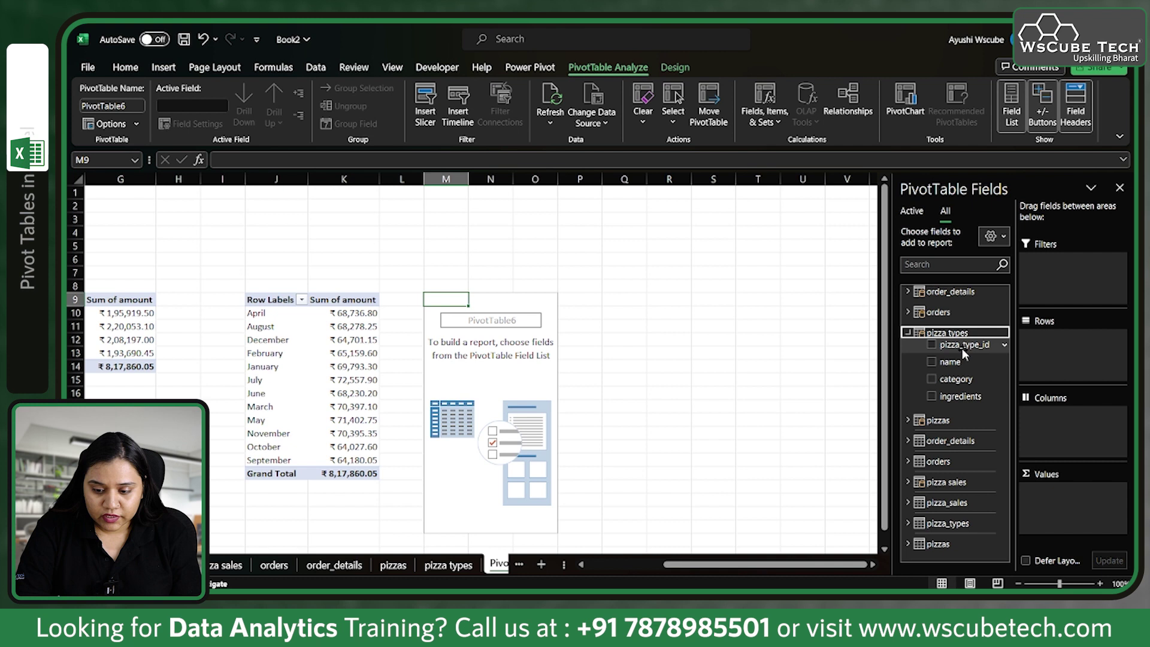
Add pizza names to the new pivot's Rows and order_details_id to its Values.
left_click_drag(966, 361, 1052, 358)
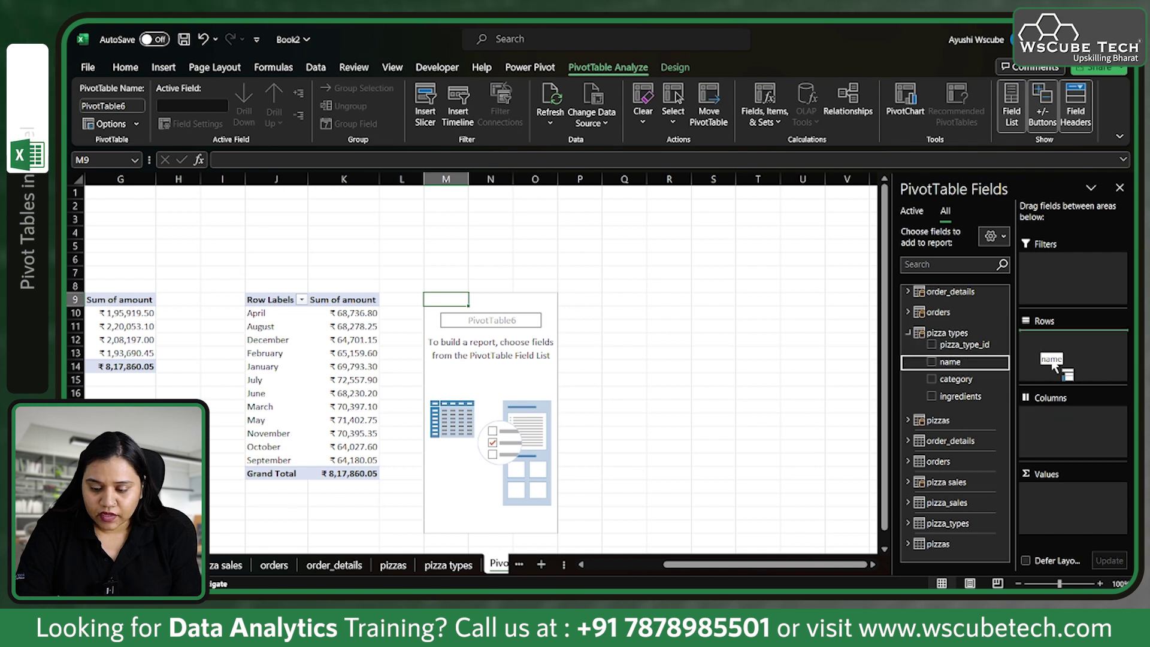
left_click(934, 333)
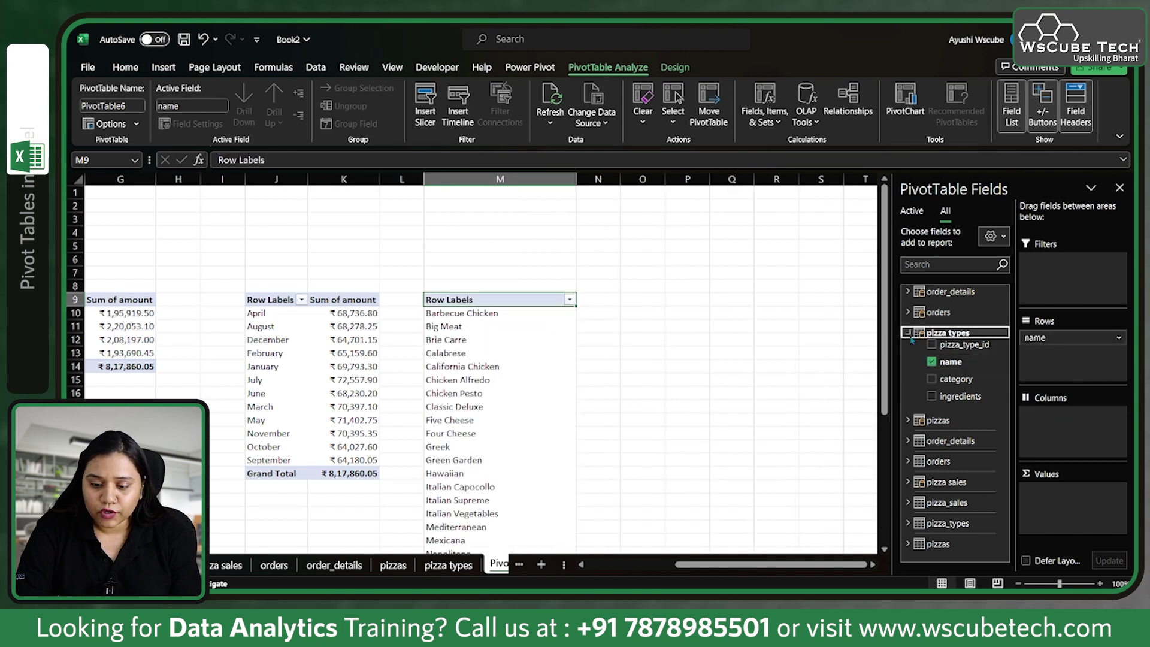
left_click(908, 333)
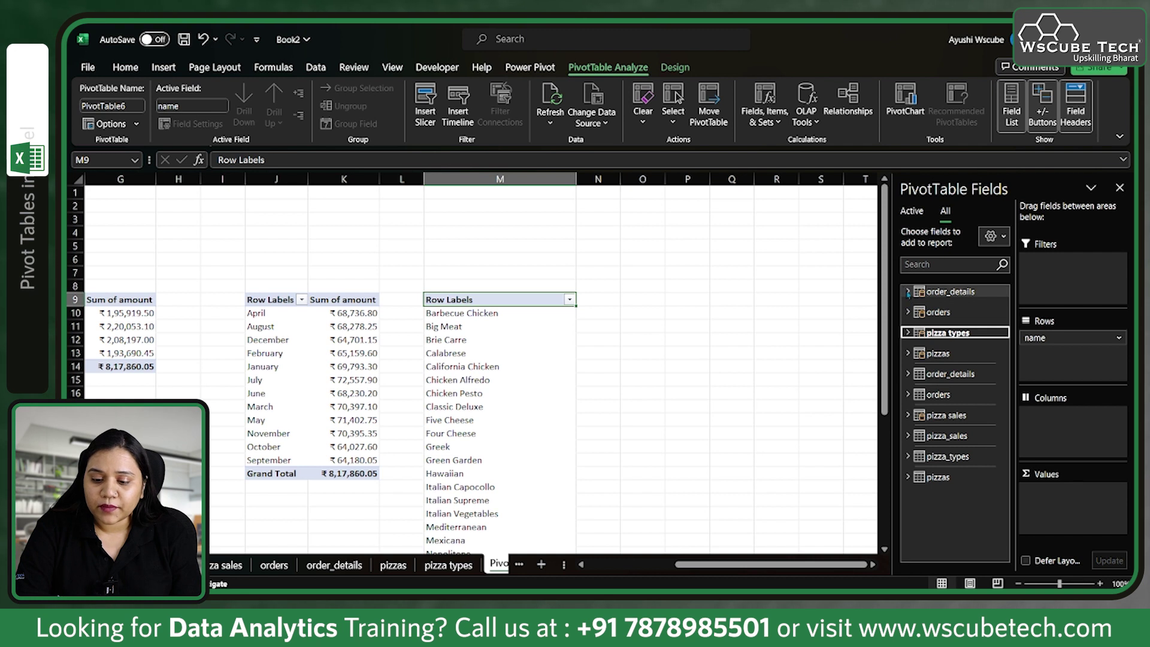
left_click(908, 291)
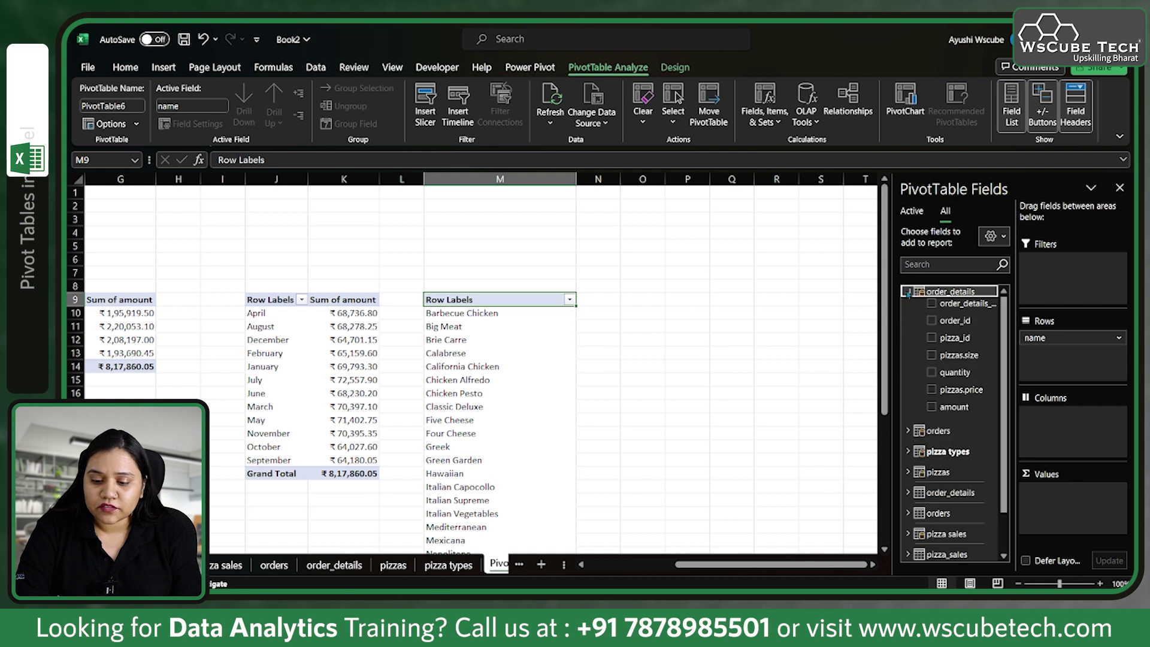
left_click(960, 303)
left_click_drag(1064, 465, 1072, 496)
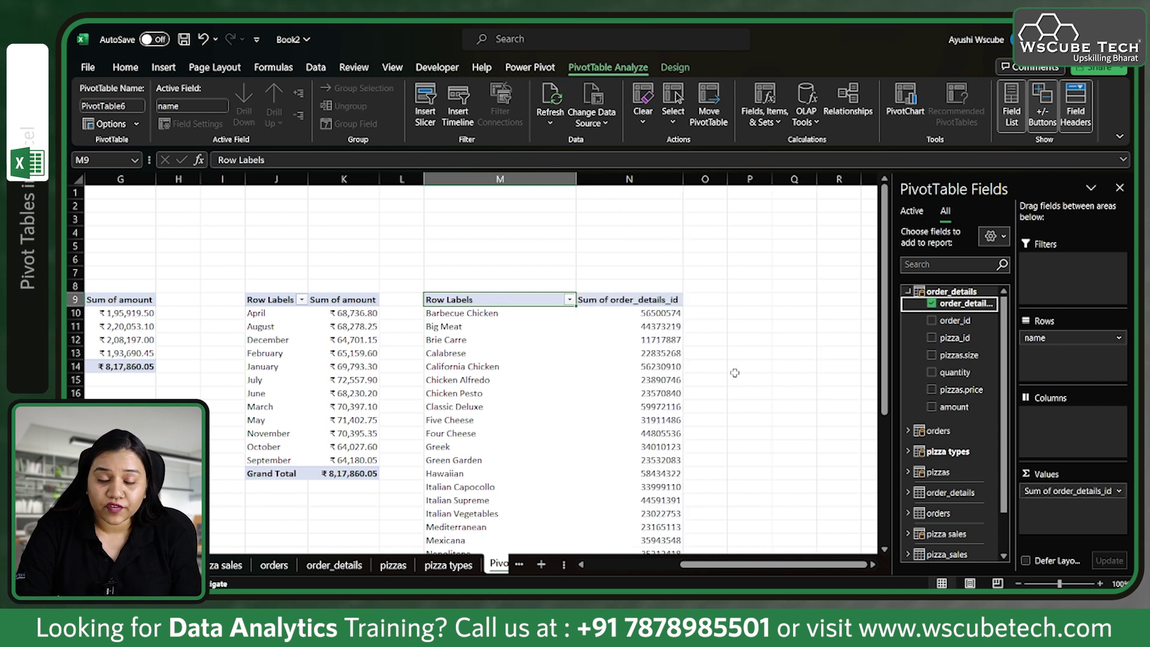
Check the order_details source sheet, then return to the pivot sheet's order_details_id value field.
left_click(334, 565)
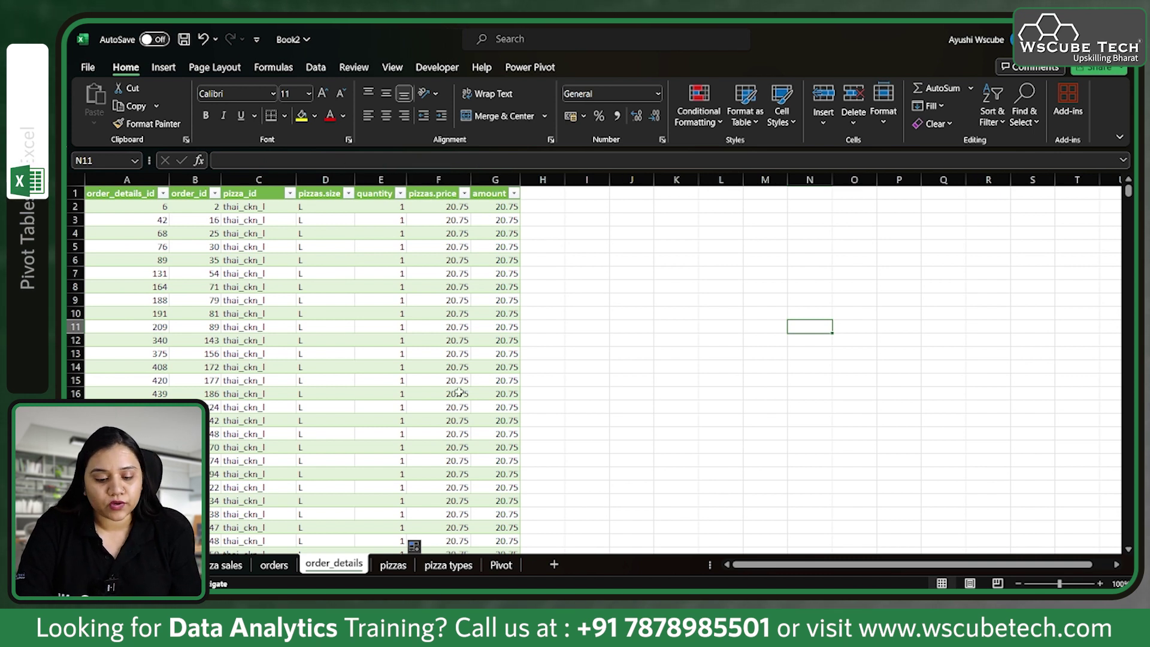
left_click(489, 566)
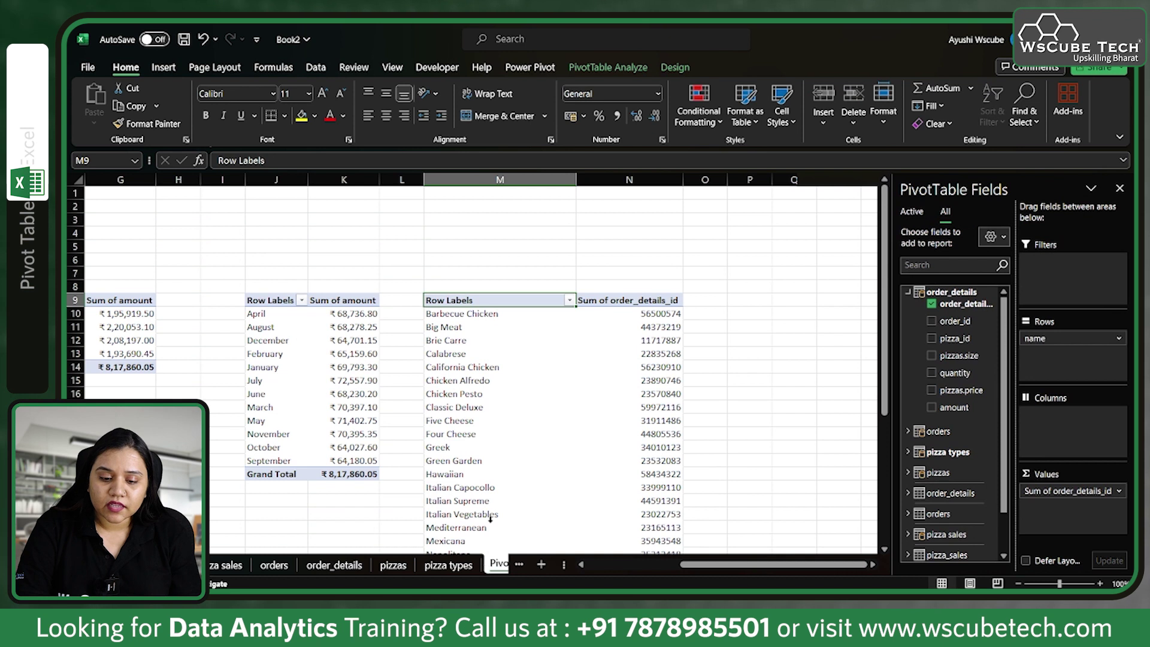
scroll(490, 518, "down", 2)
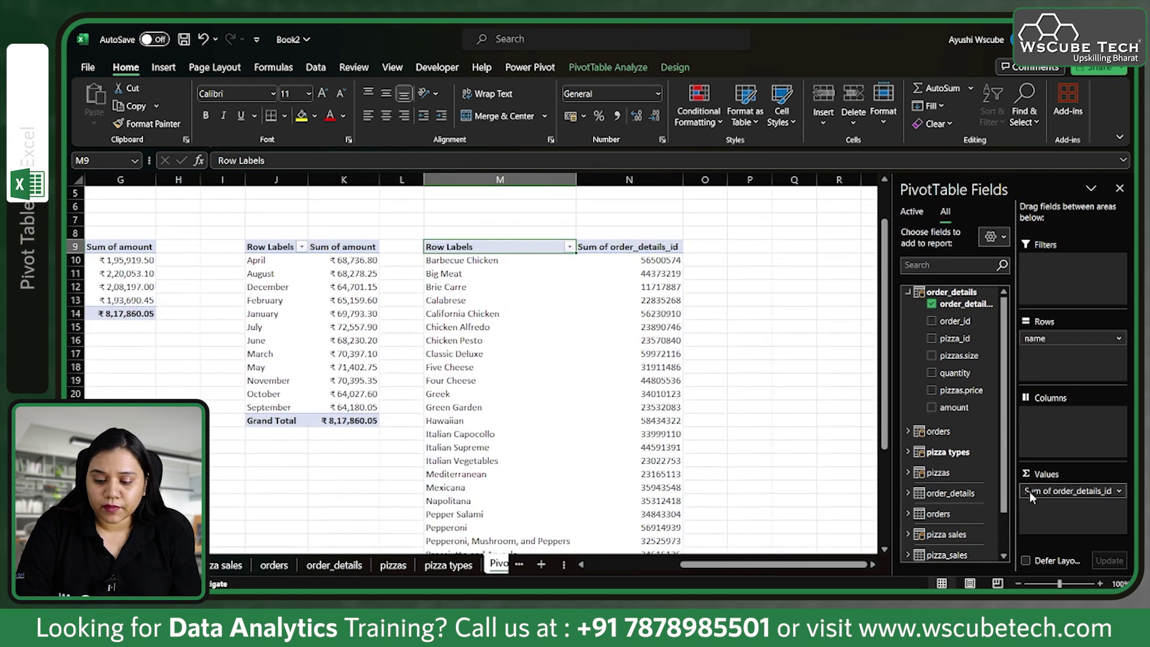
left_click(1037, 491)
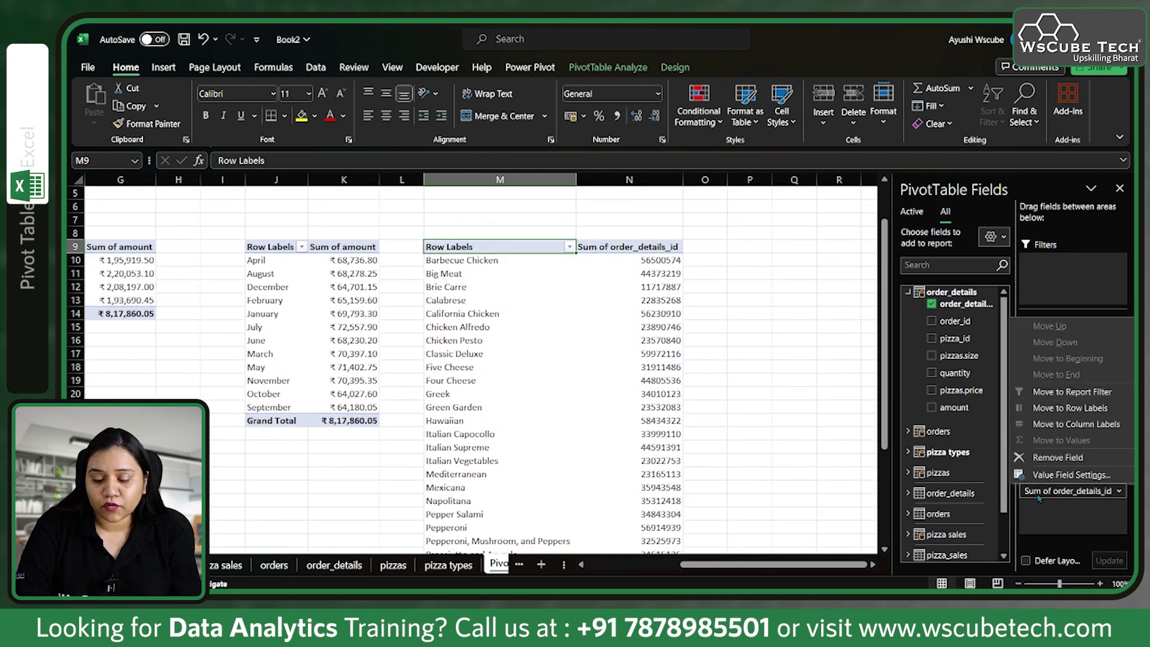
Change the order_details_id value field from Sum to Count, giving a grand total of 48620.
left_click(1061, 474)
left_click(290, 316)
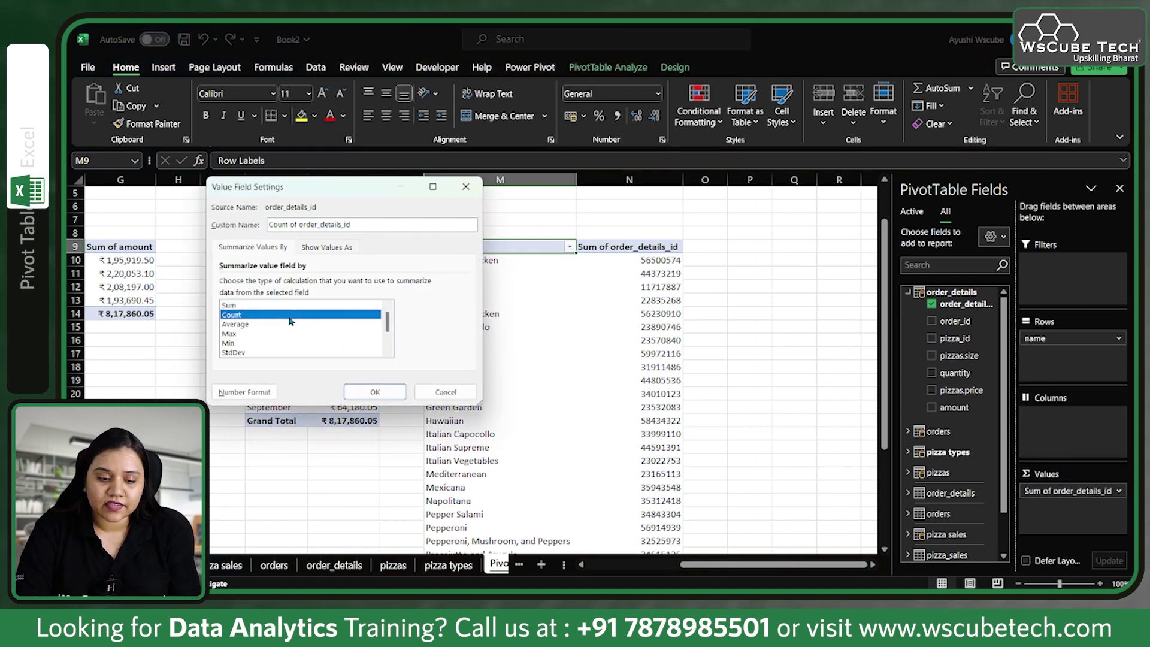
left_click(375, 392)
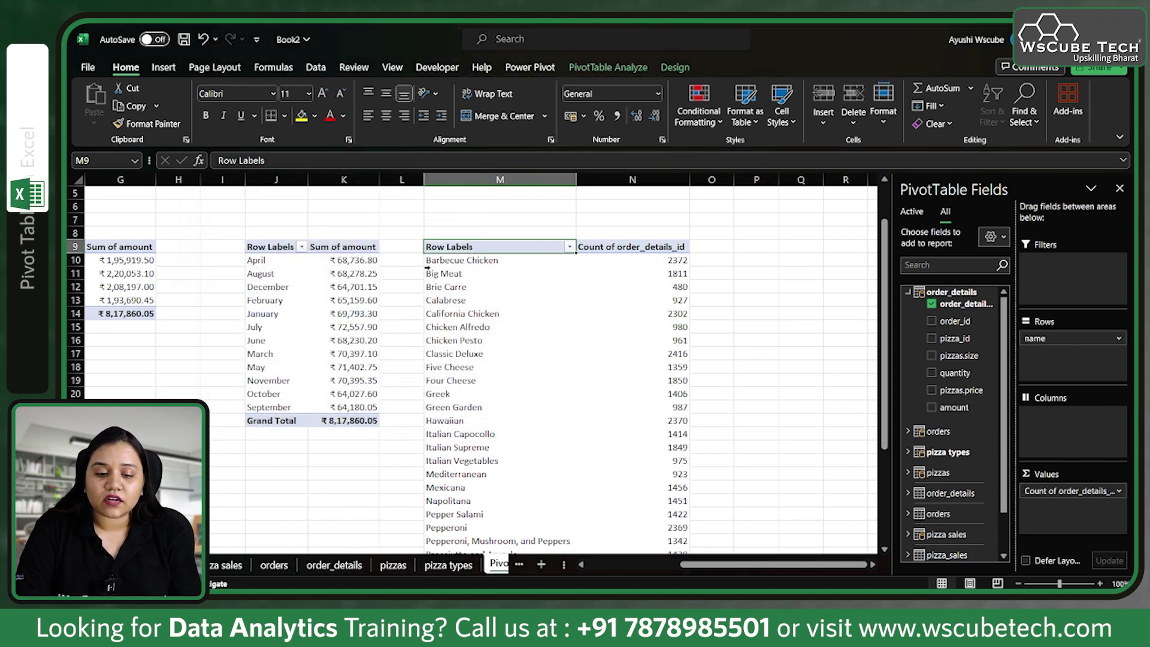
Scroll through the pizza pivot to review the order counts per pizza.
scroll(534, 272, "down", 4)
scroll(534, 273, "up", 6)
scroll(581, 359, "down", 12)
scroll(583, 367, "down", 1)
scroll(639, 480, "up", 3)
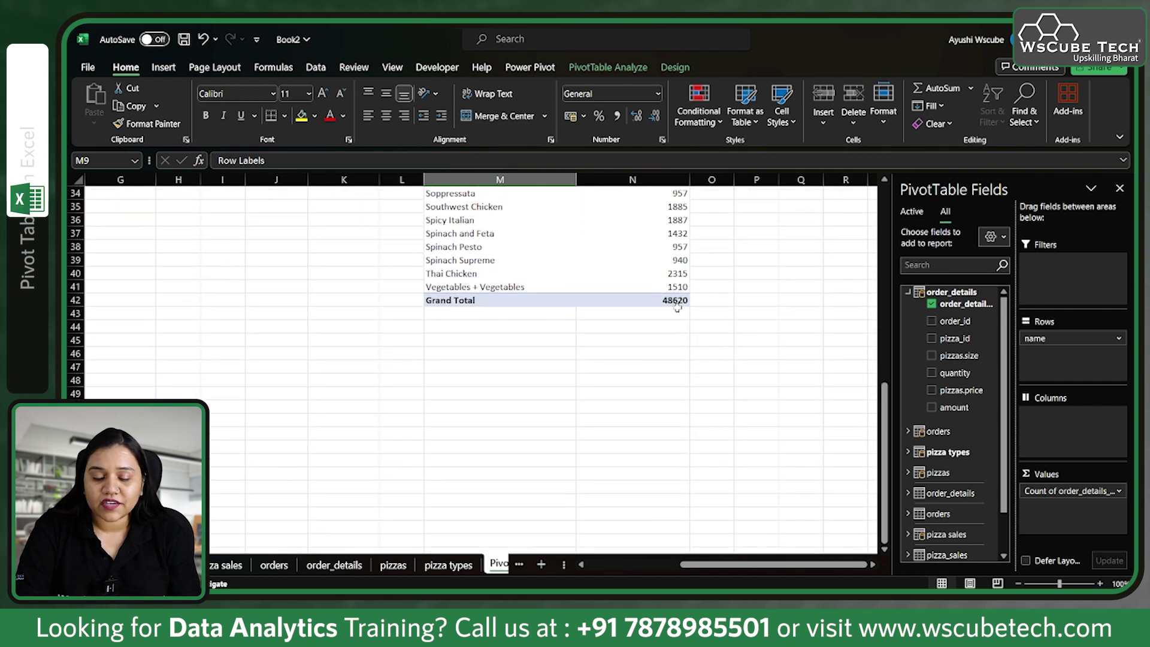
scroll(677, 307, "up", 7)
scroll(678, 307, "up", 3)
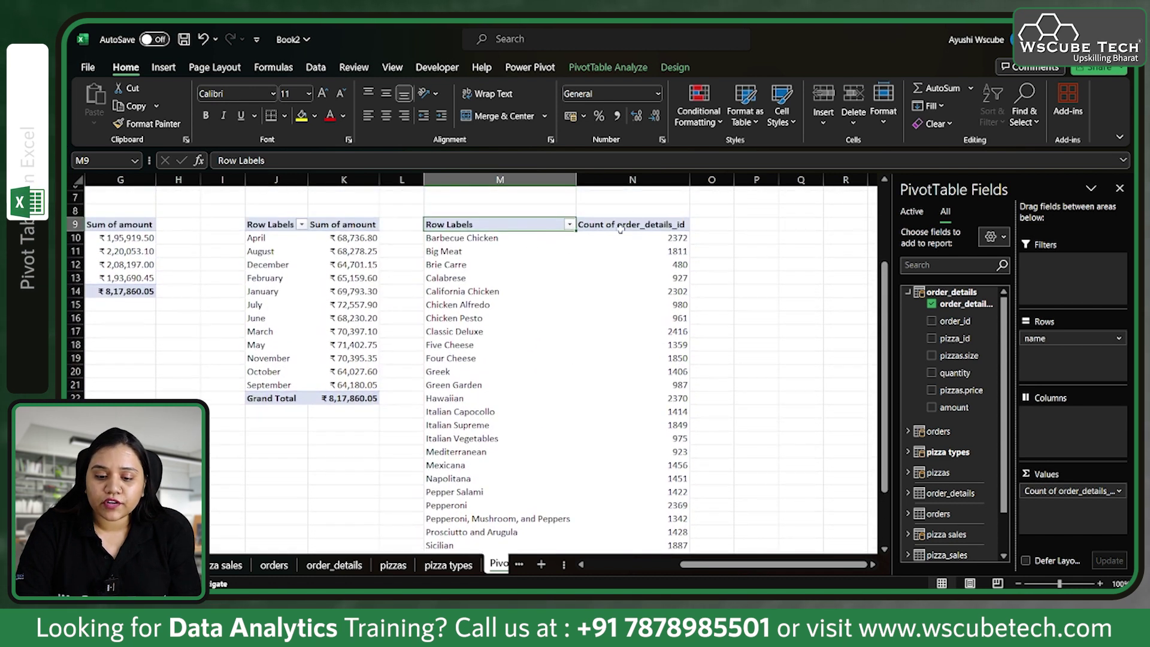
left_click(560, 332)
scroll(561, 288, "down", 4)
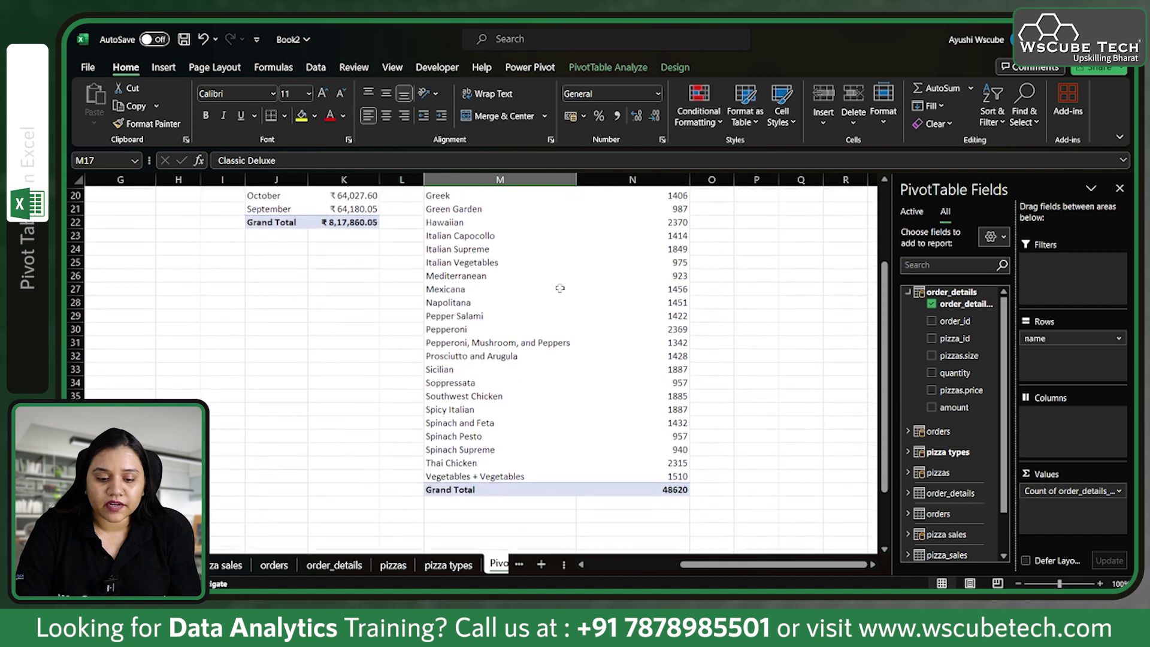
scroll(560, 289, "up", 5)
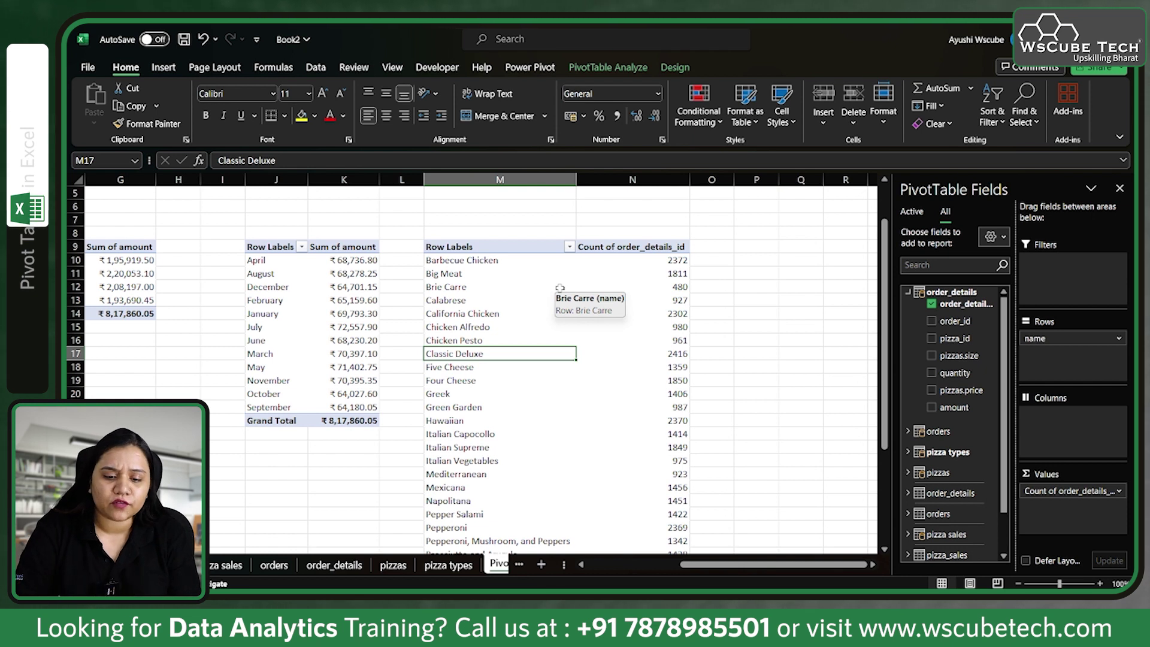
Apply a Top 5 value filter to pizza names, leaving five pizzas totalling 11842.
left_click(569, 247)
mouse_move(488, 353)
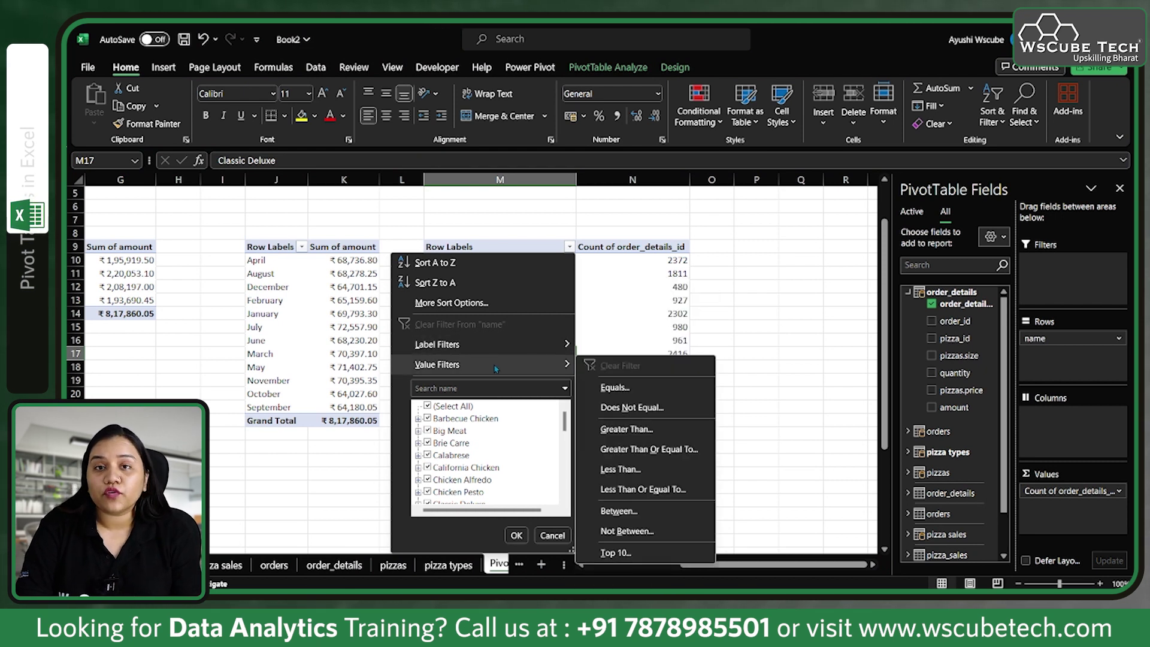
left_click(628, 553)
left_click(282, 296)
key("BackSpace")
key("BackSpace")
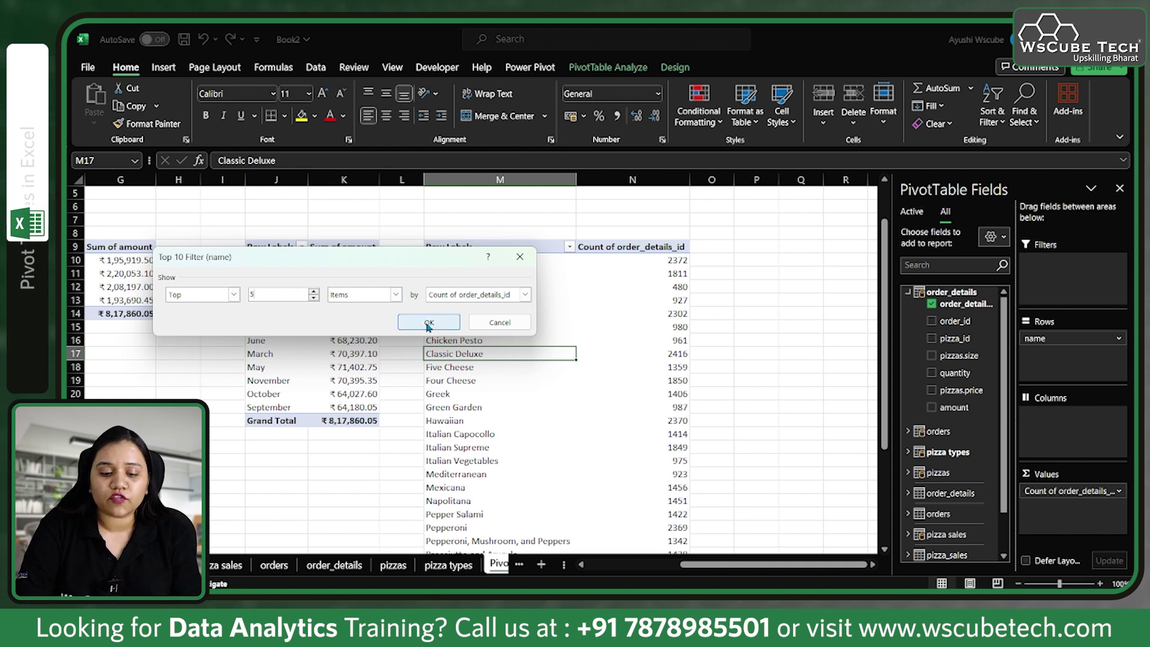
left_click(427, 319)
left_click(509, 287)
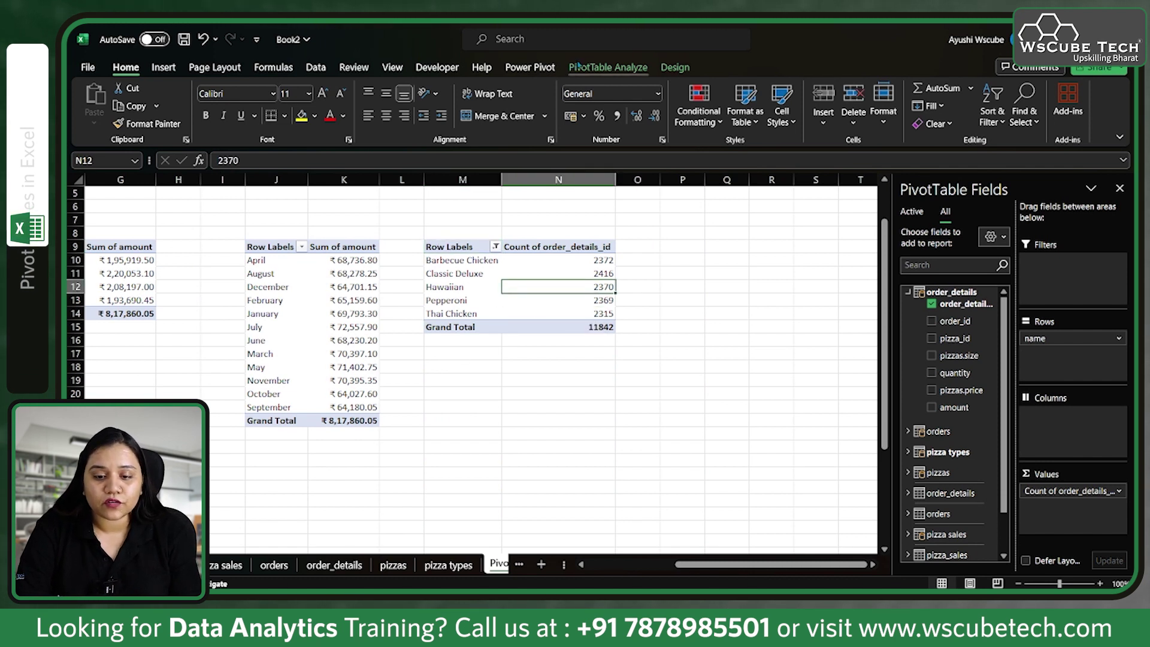
Rename the pizza pivot table to 'top5'.
left_click(612, 67)
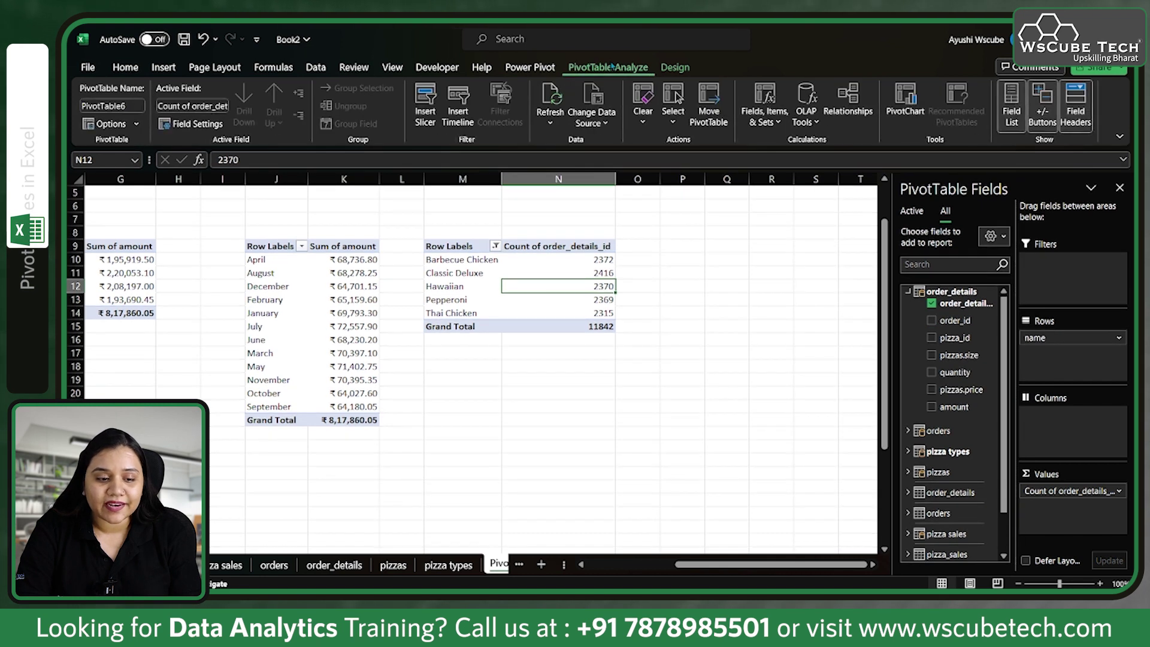
left_click(136, 110)
type("most_order")
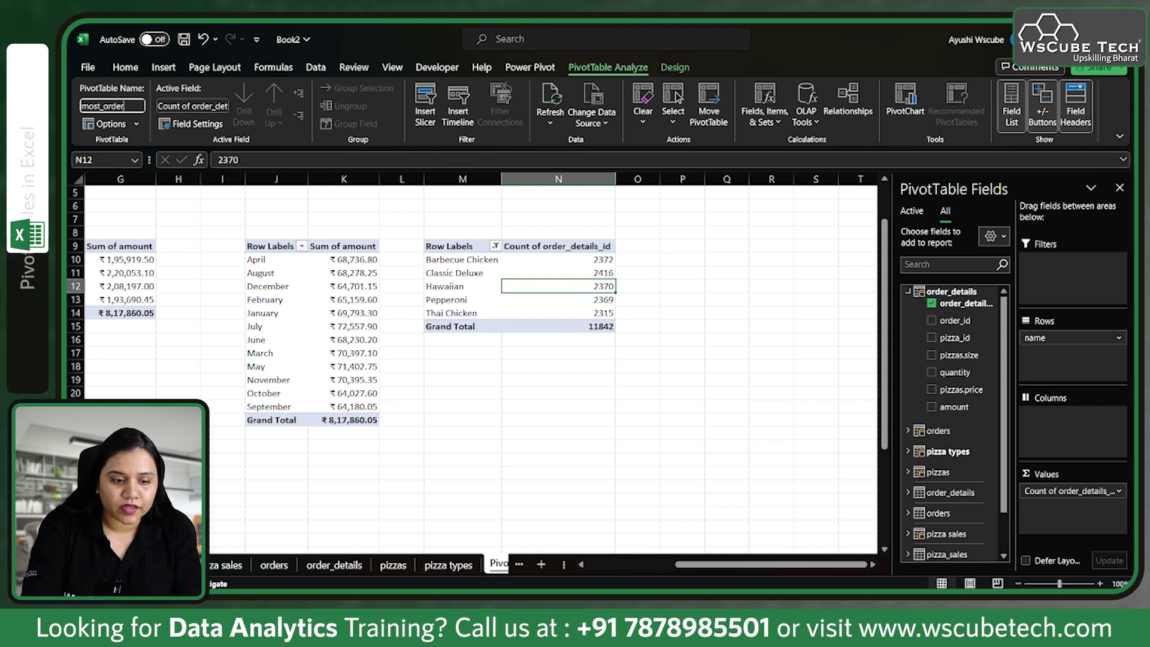
key("BackSpace")
key("BackSpace")
key("BackSpace")
key("BackSpace")
key("BackSpace")
key("BackSpace")
key("BackSpace")
key("BackSpace")
key("BackSpace")
key("BackSpace")
type("top")
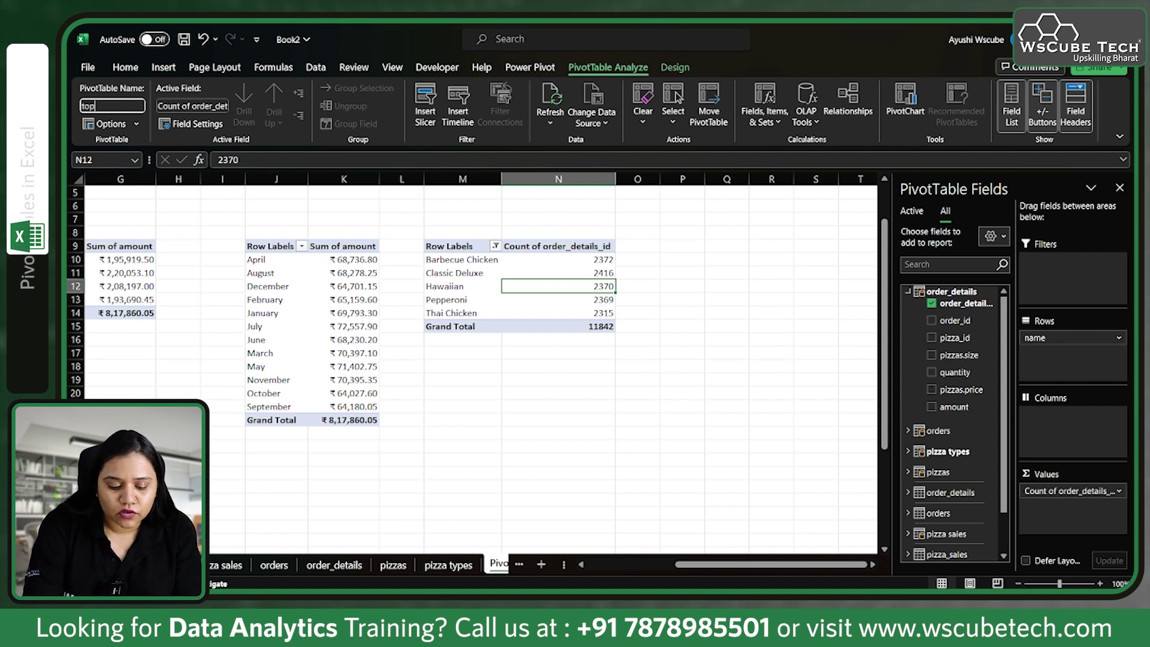
type("5")
key("Return")
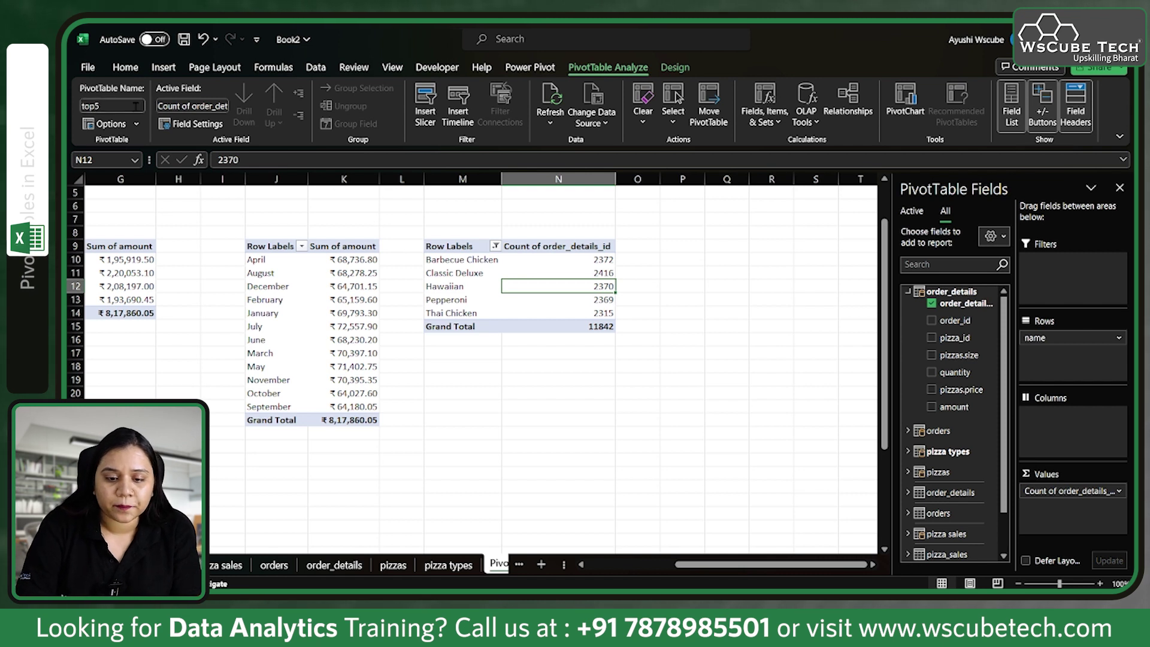
Switch grand totals off for the top5 pivot, keeping them on for the month pivot.
left_click(676, 67)
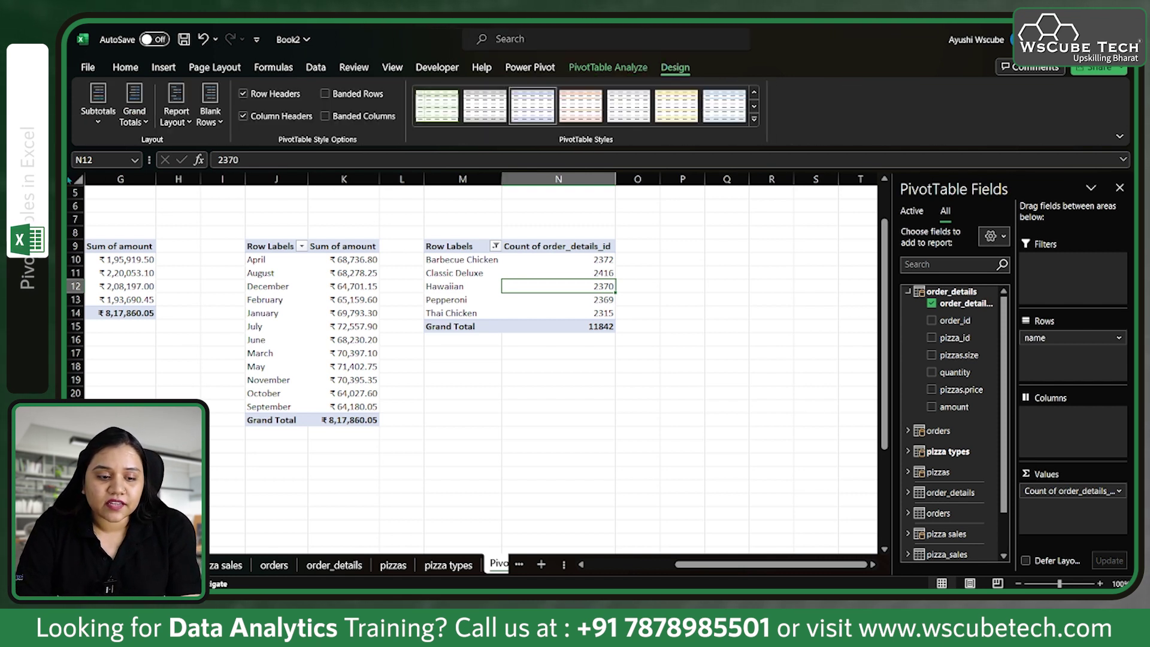
left_click(132, 116)
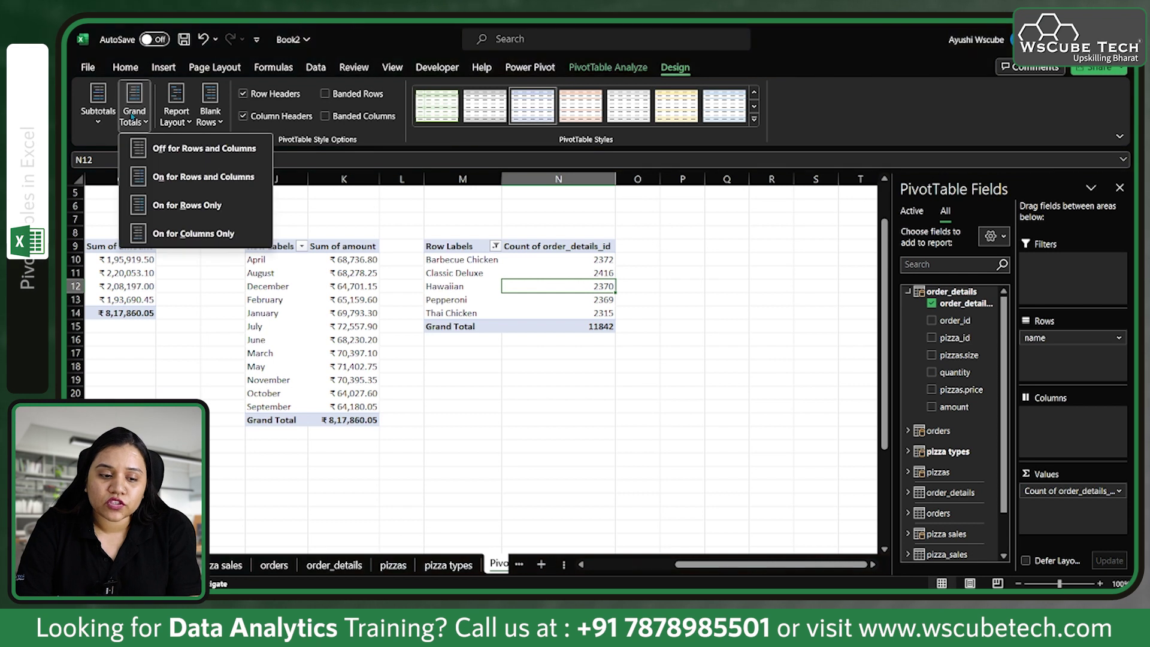
left_click(192, 156)
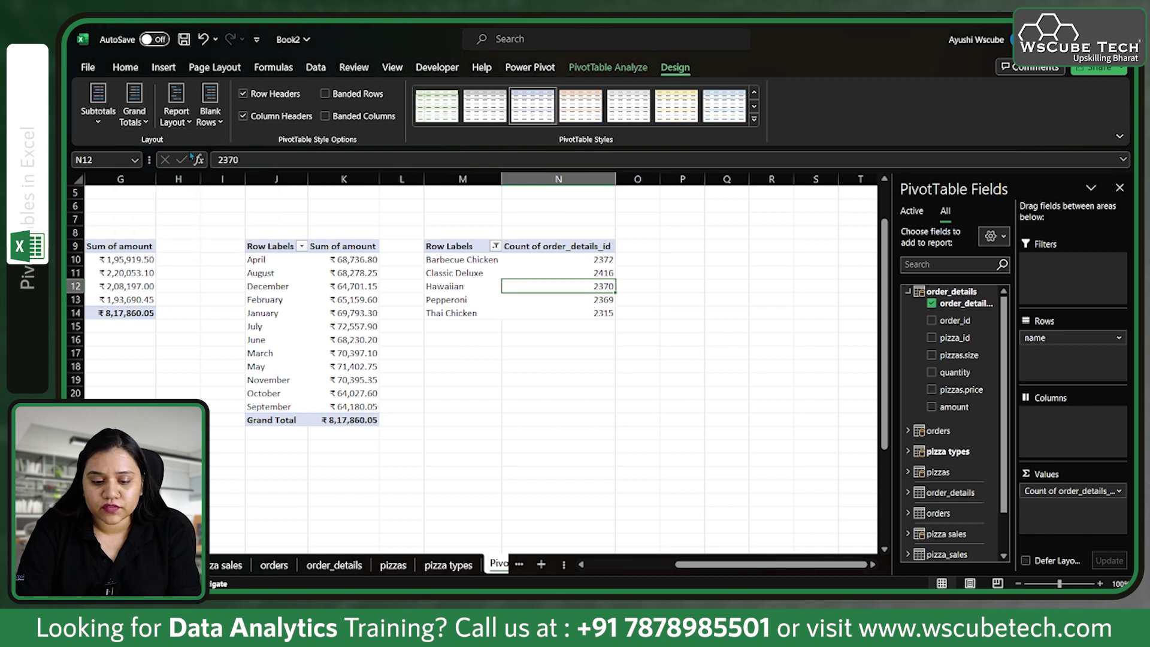
left_click_drag(255, 288, 354, 287)
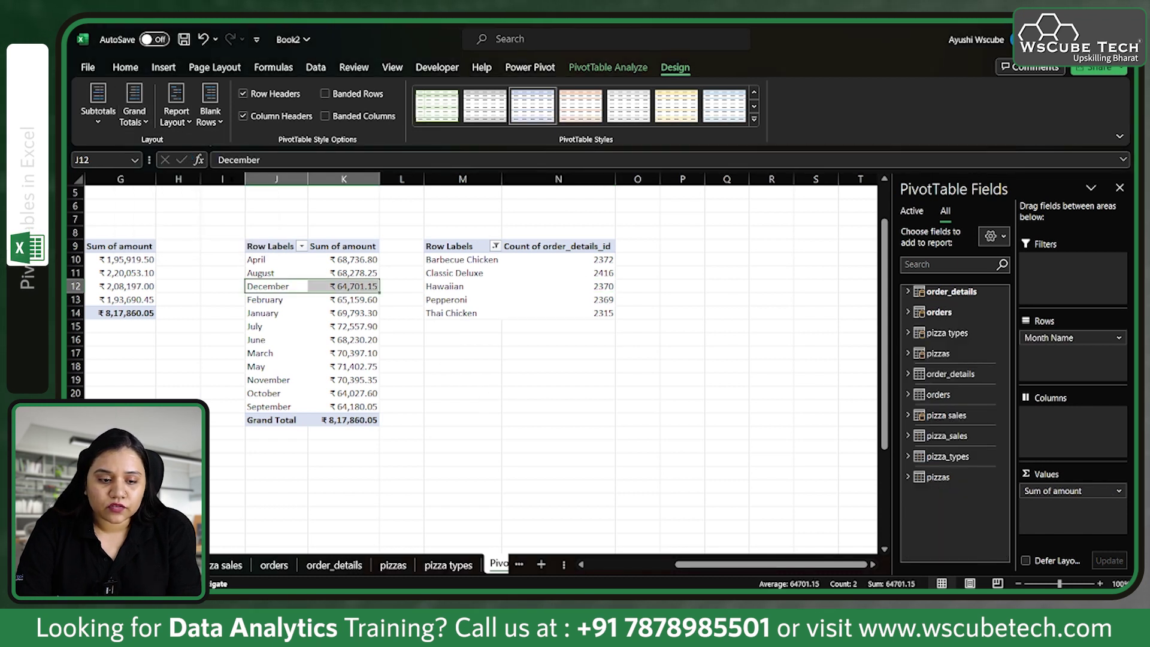
left_click(137, 119)
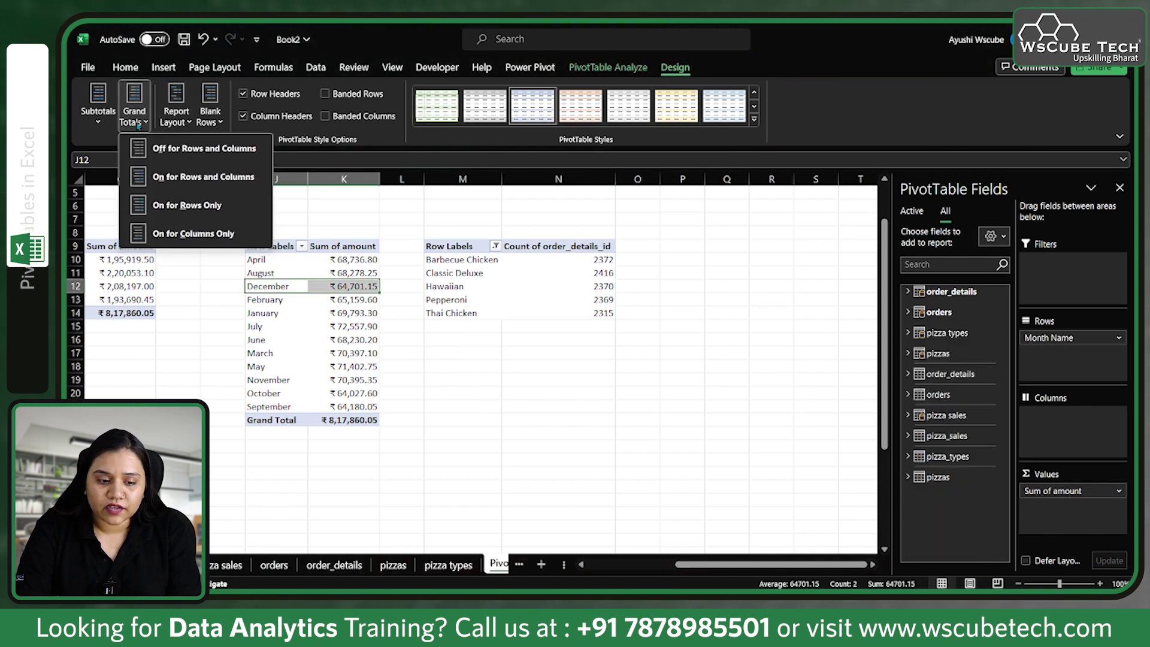
left_click(172, 177)
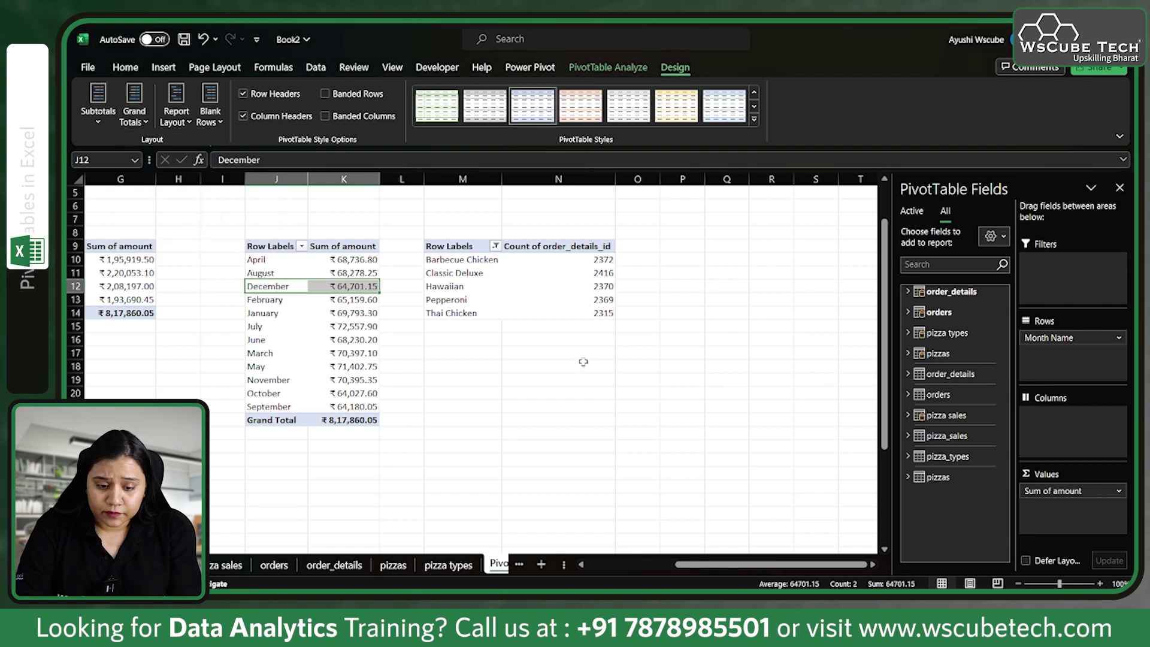
left_click(502, 306)
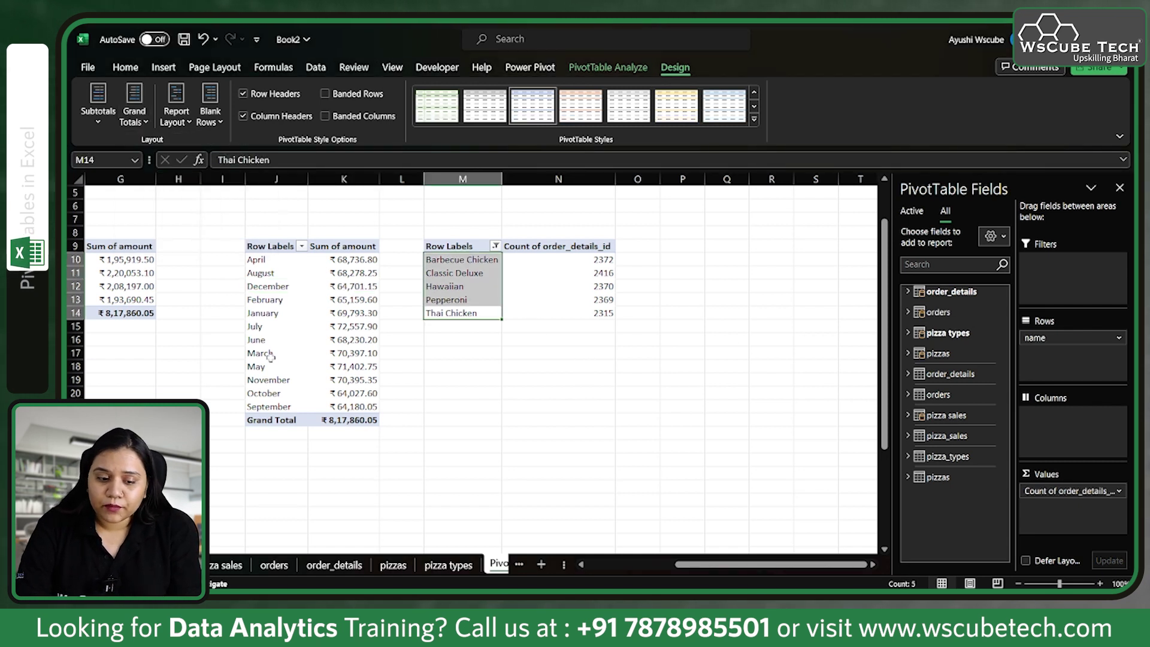
scroll(120, 294, "left", 3)
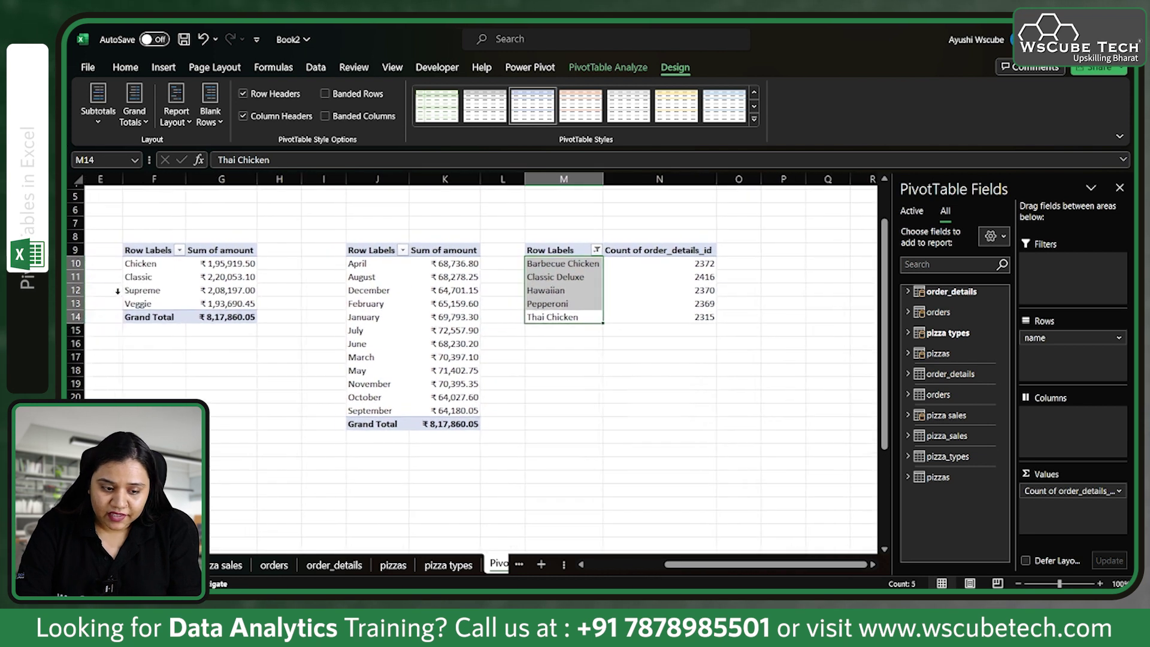
left_click(162, 280)
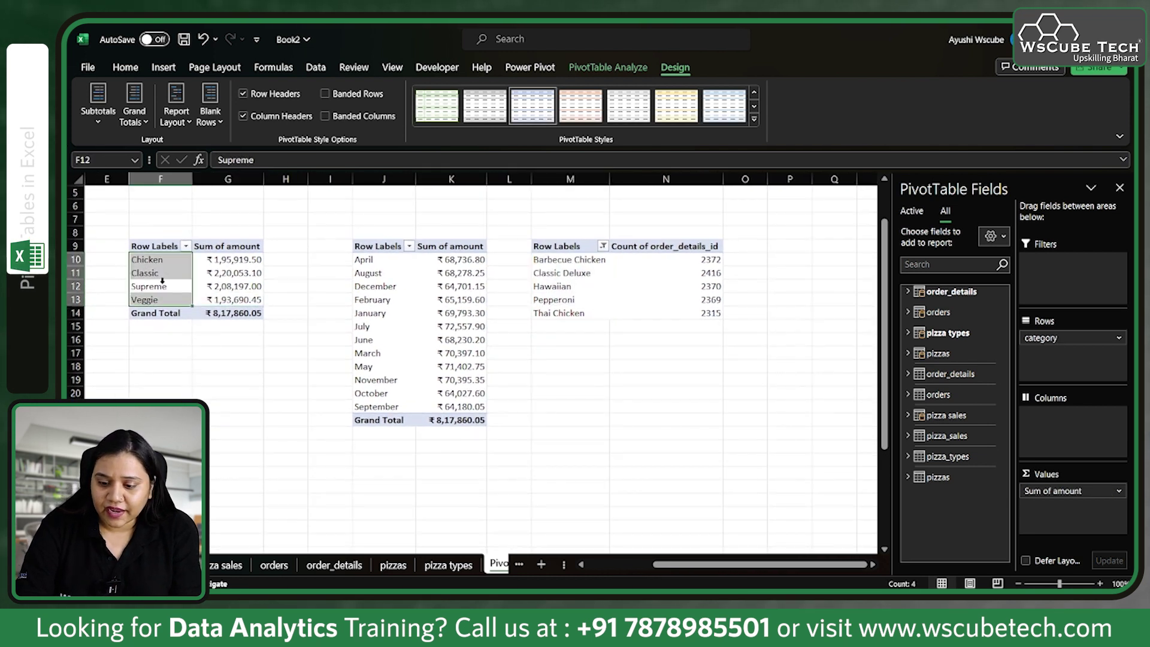
Nest pizza names under category and collapse Chicken, Classic, Supreme and Veggie to totals.
left_click(907, 333)
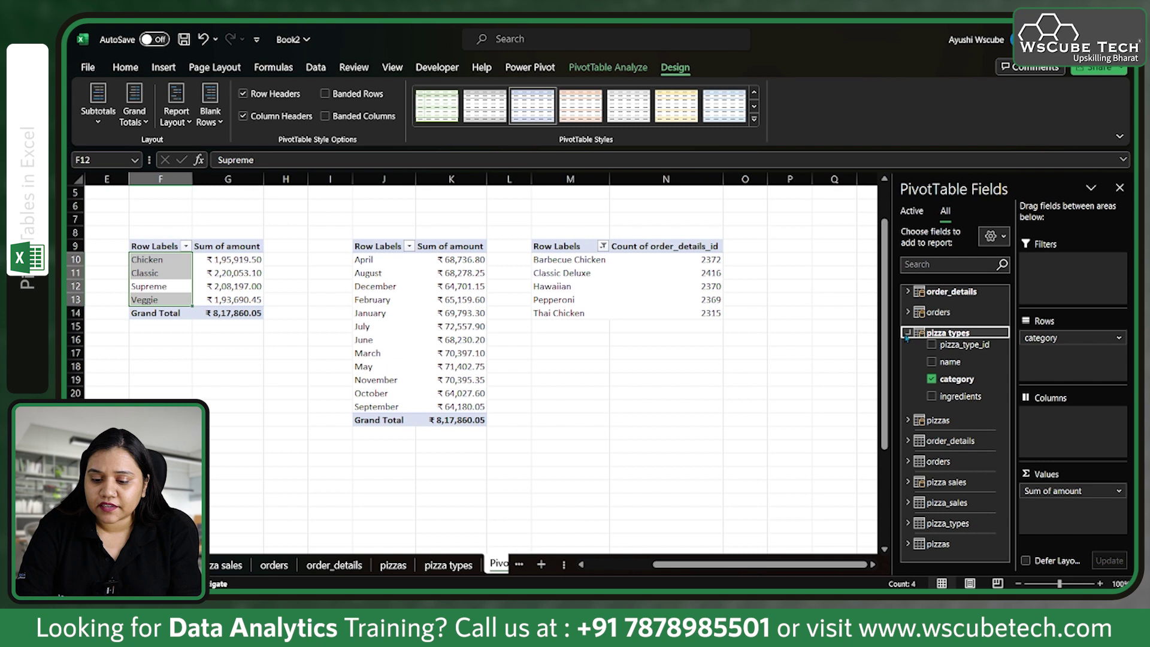
left_click_drag(959, 362, 1053, 368)
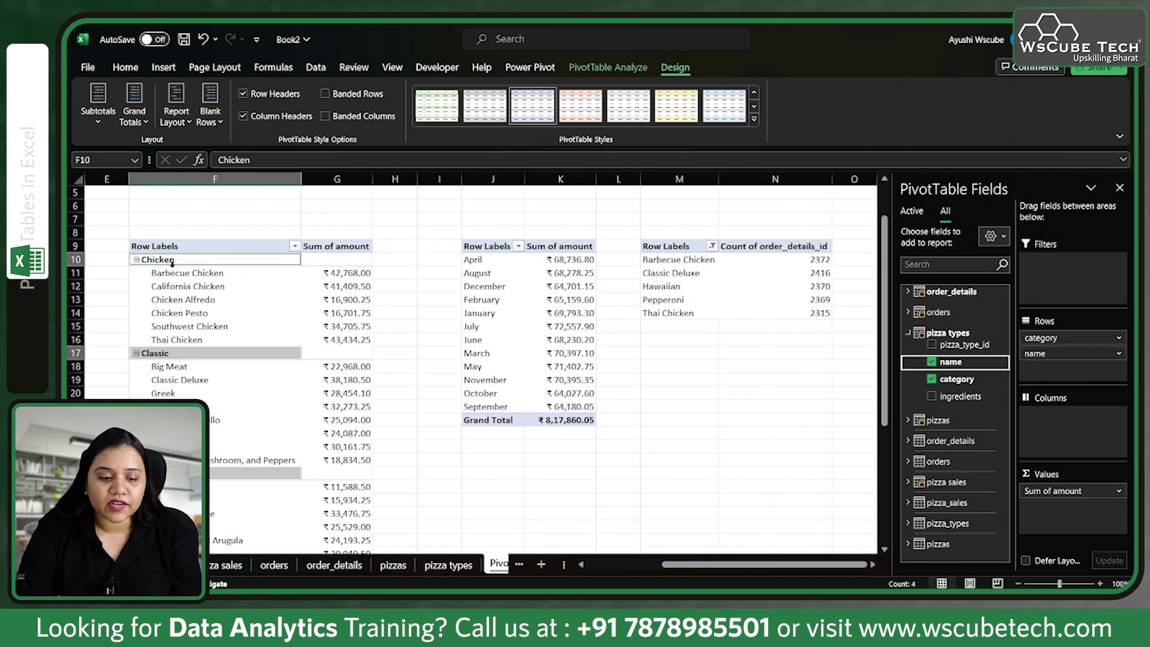
left_click(137, 260)
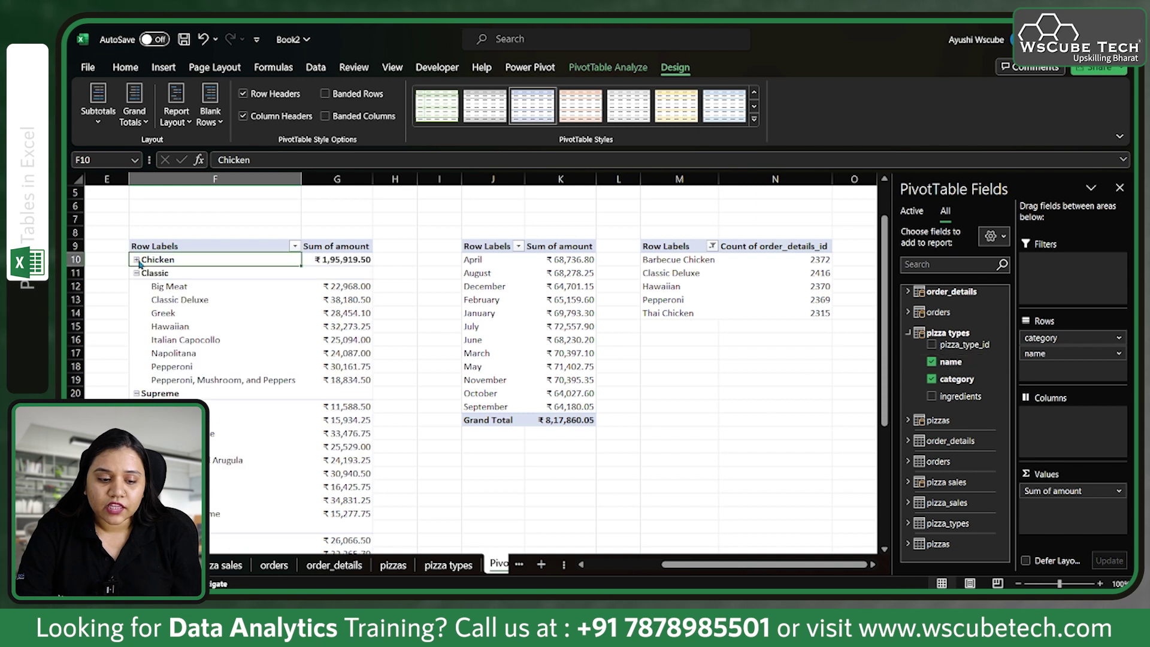
left_click(137, 274)
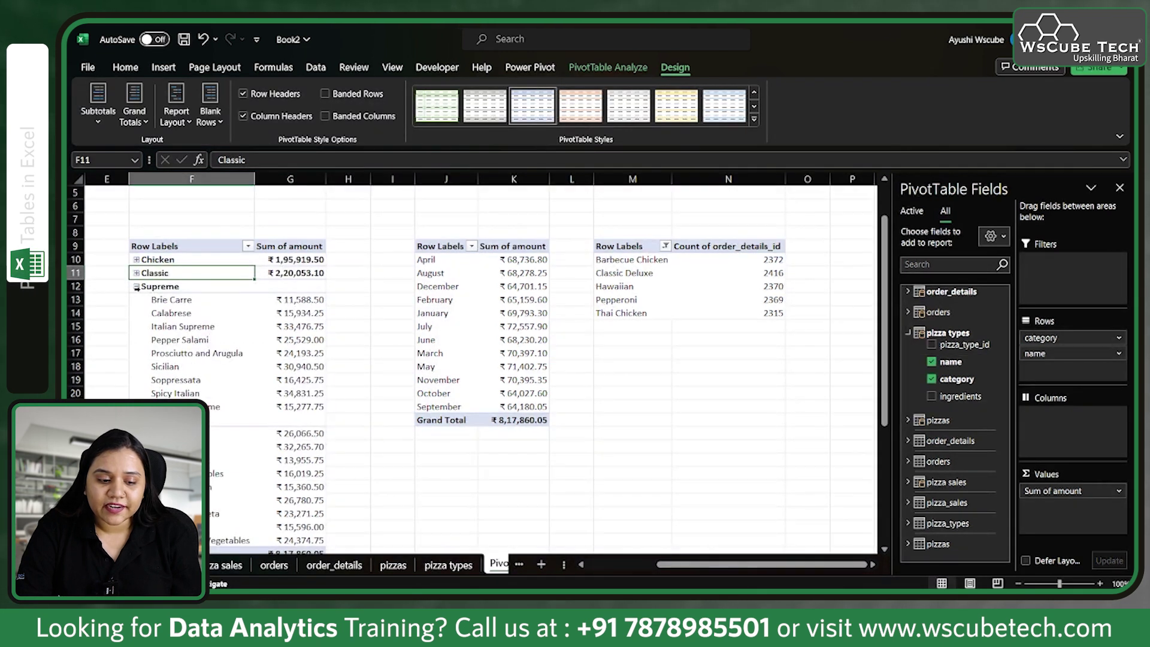
left_click(137, 286)
left_click(138, 300)
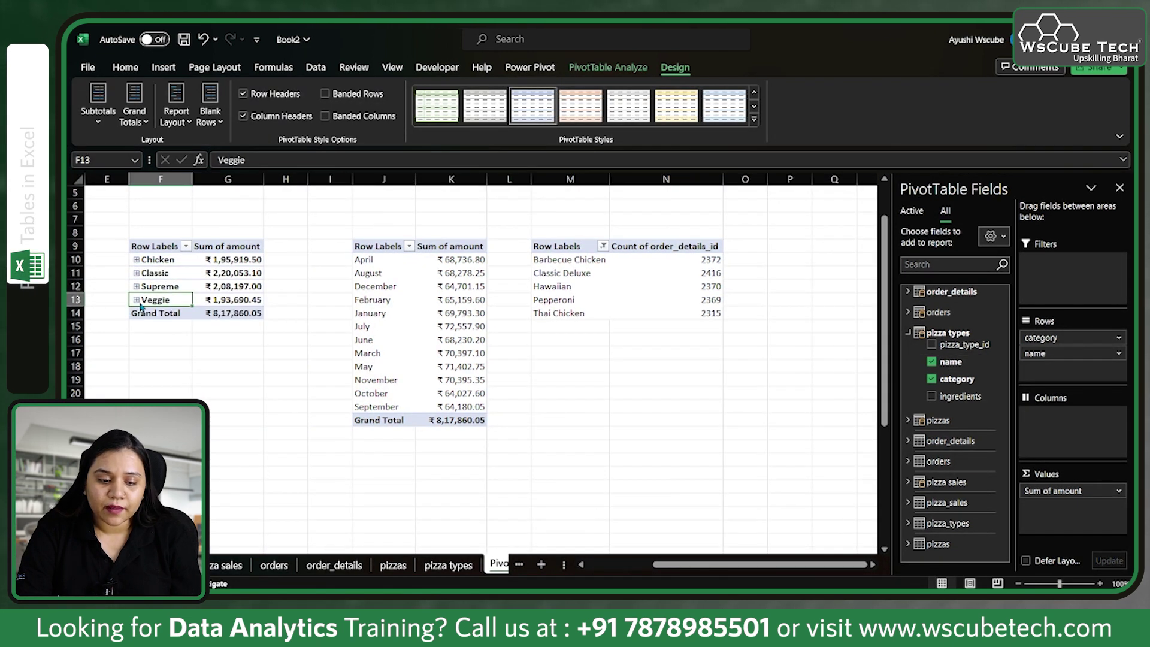
Expand Chicken to check its six pizzas, then collapse it back to one row.
left_click(136, 259)
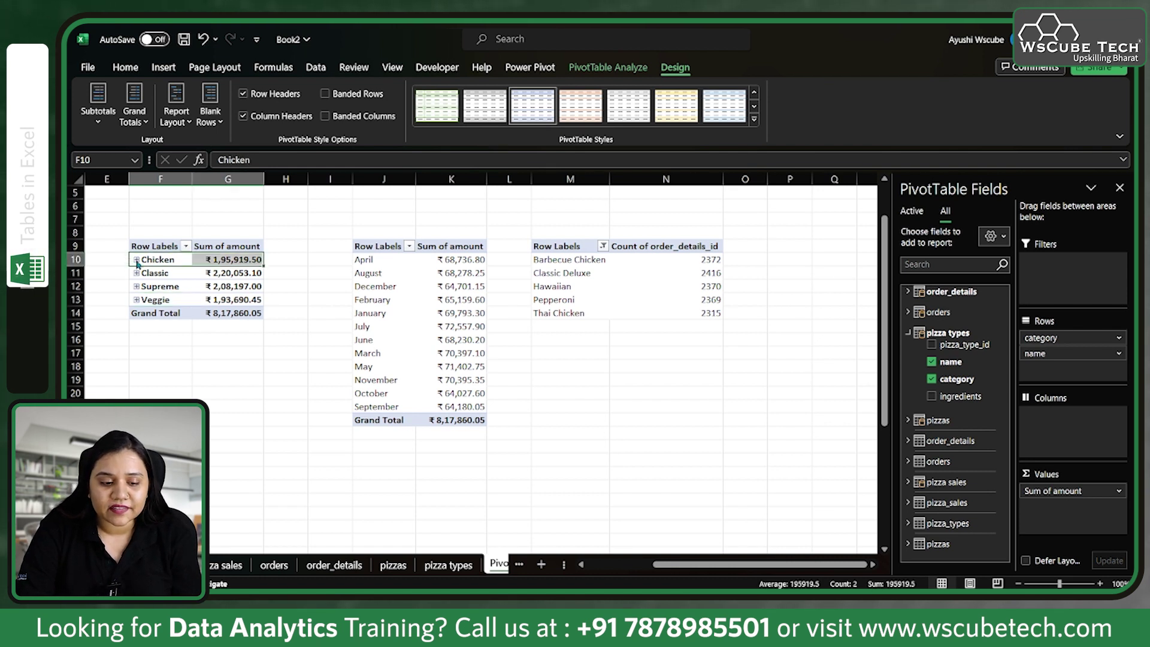
left_click(137, 260)
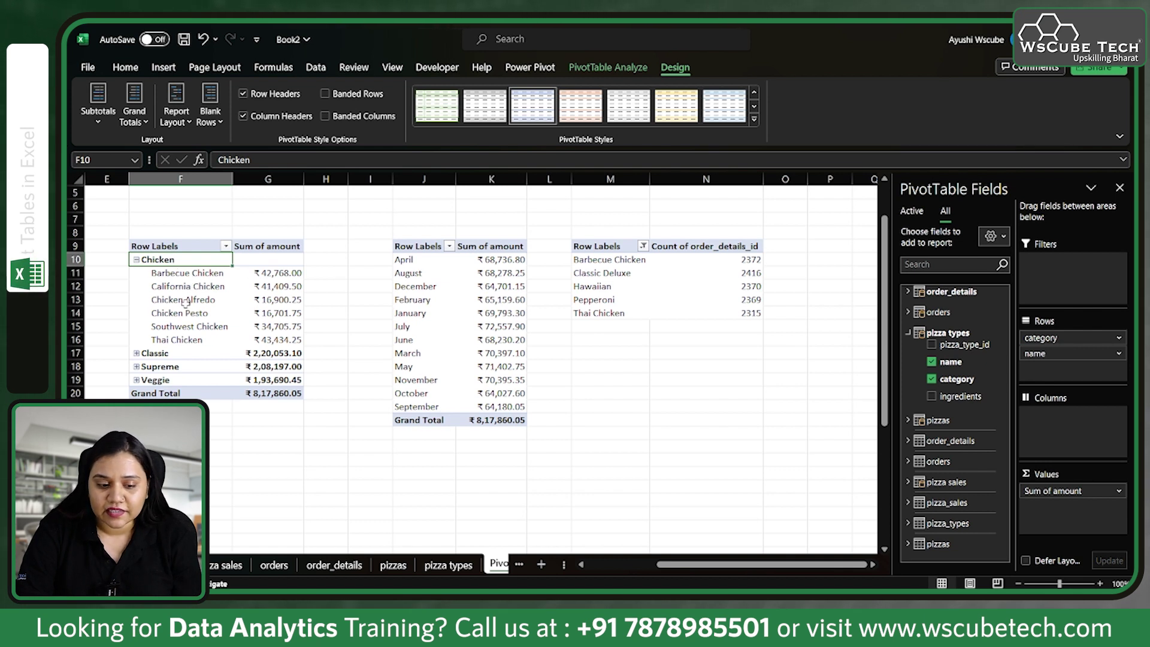
left_click(137, 259)
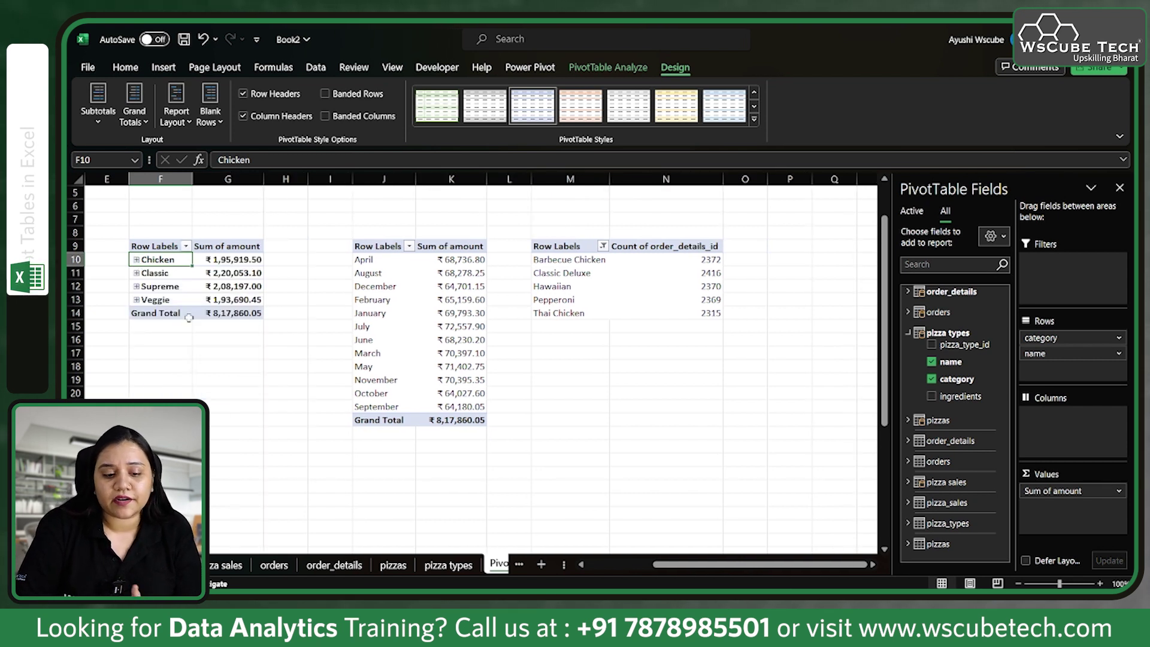
left_click(613, 284)
scroll(613, 284, "left", 3)
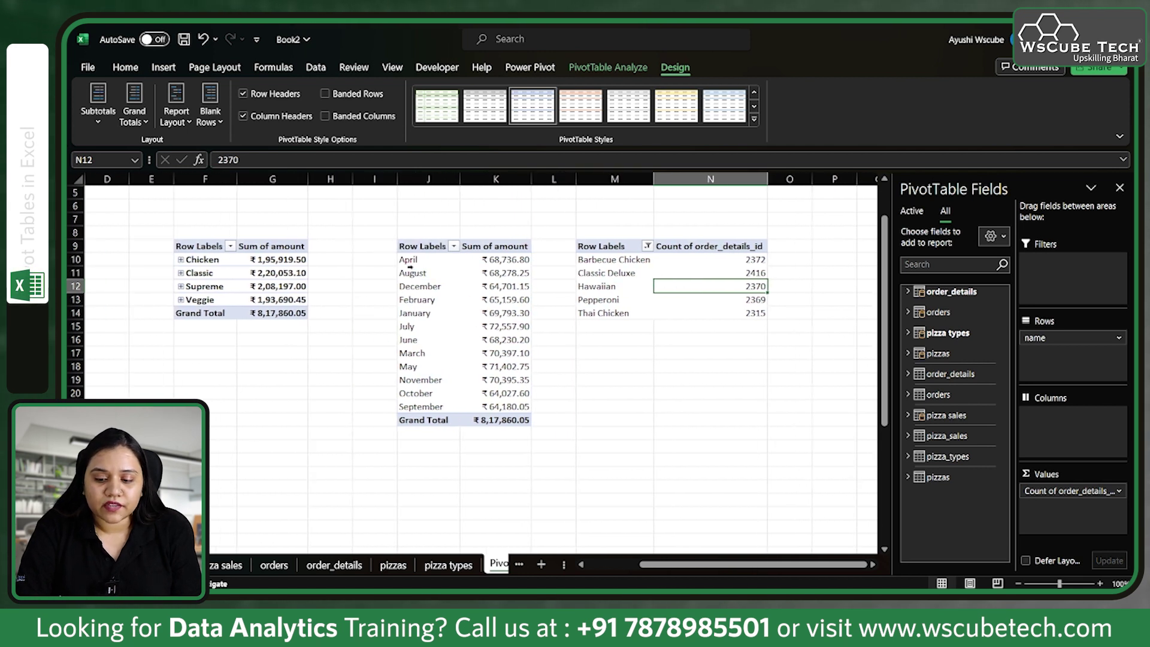
left_click(200, 272)
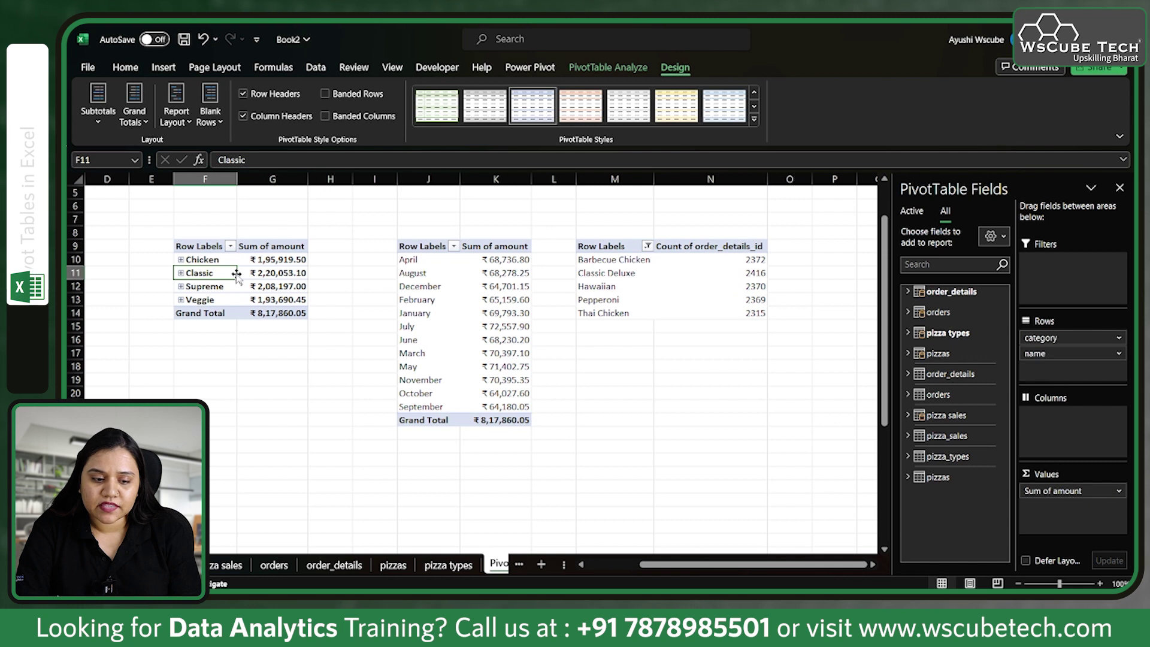
Remove pizza names from Rows and show Sum of amount as % of Grand Total.
left_click_drag(1054, 354, 982, 368)
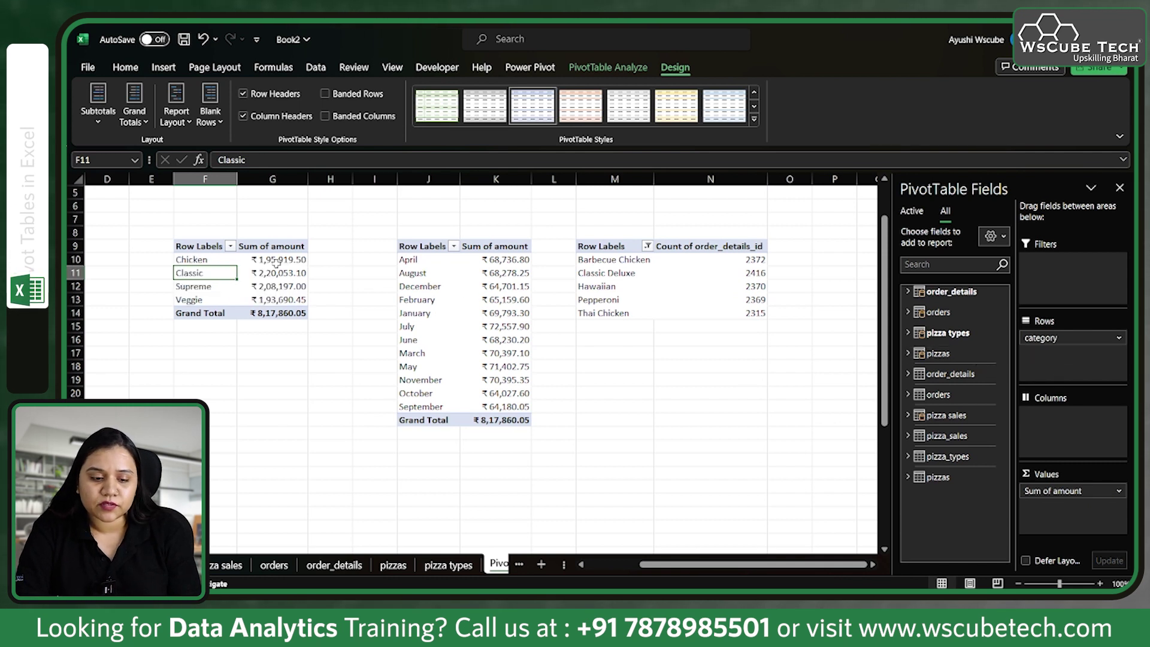
left_click(1061, 493)
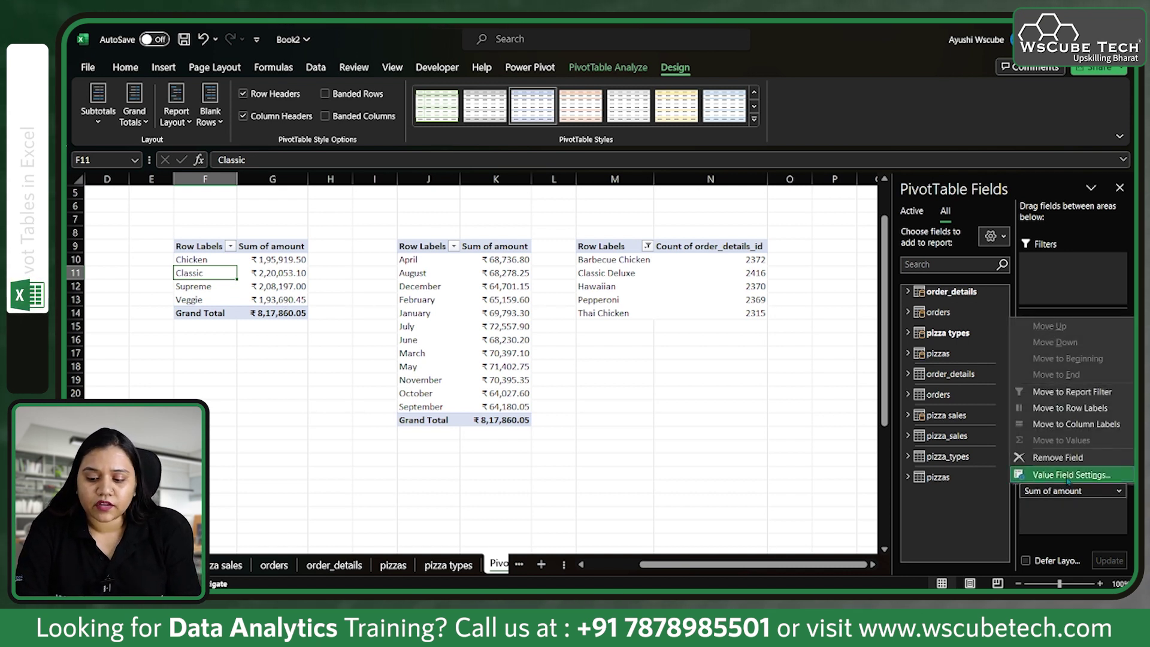
left_click(1068, 475)
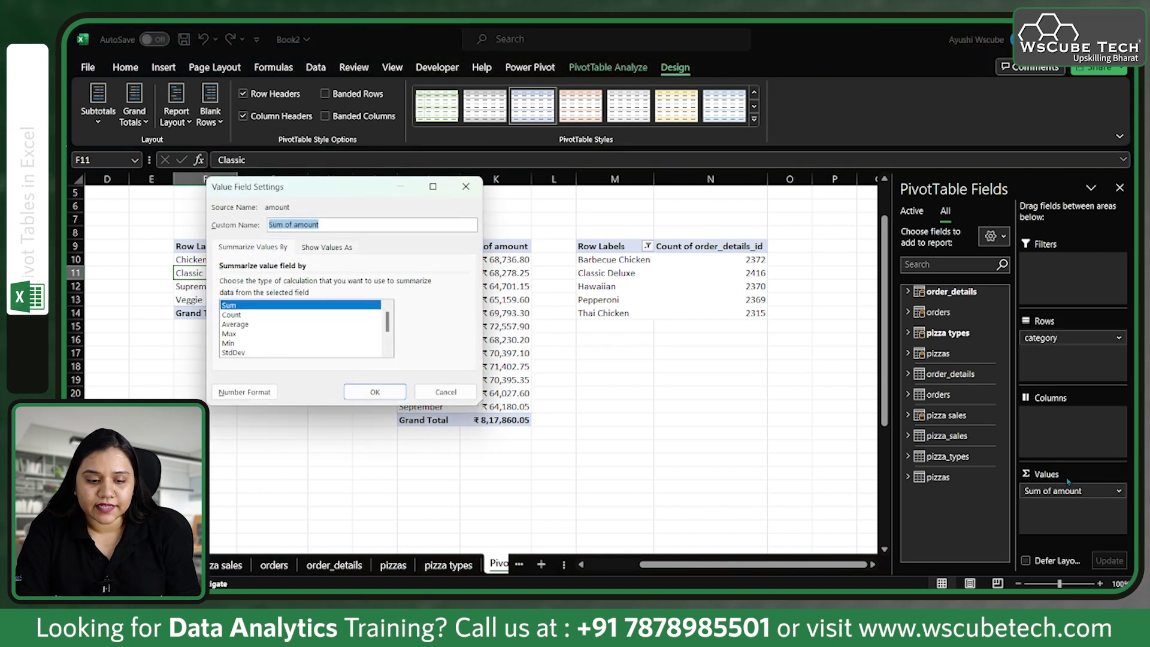
left_click(327, 247)
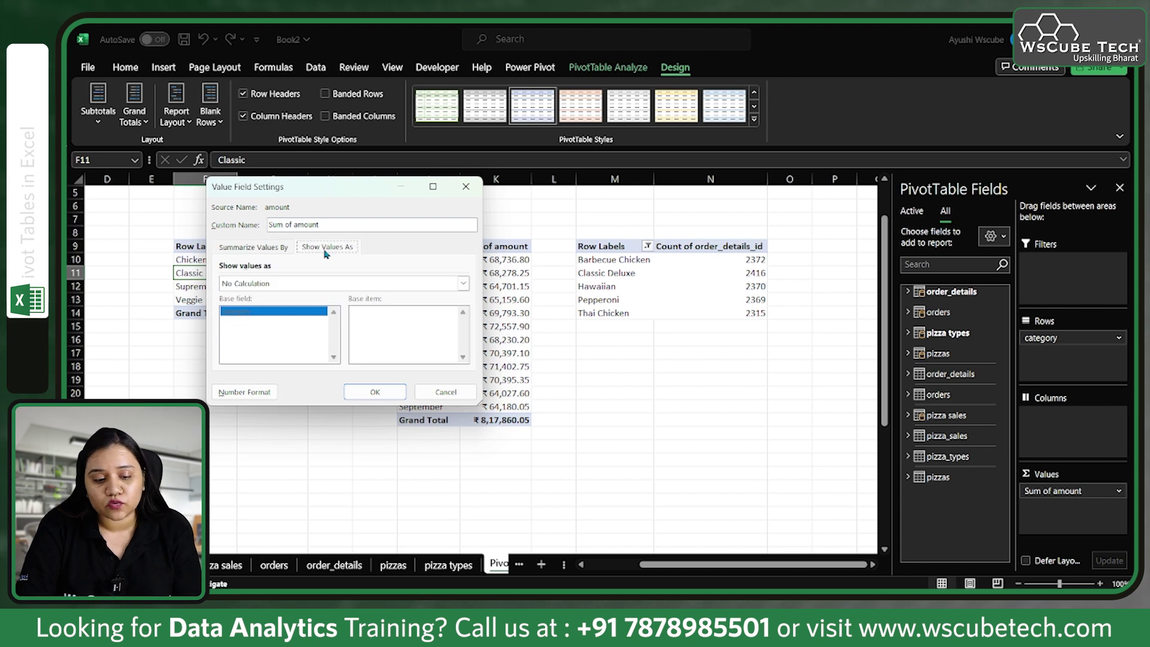
left_click(329, 283)
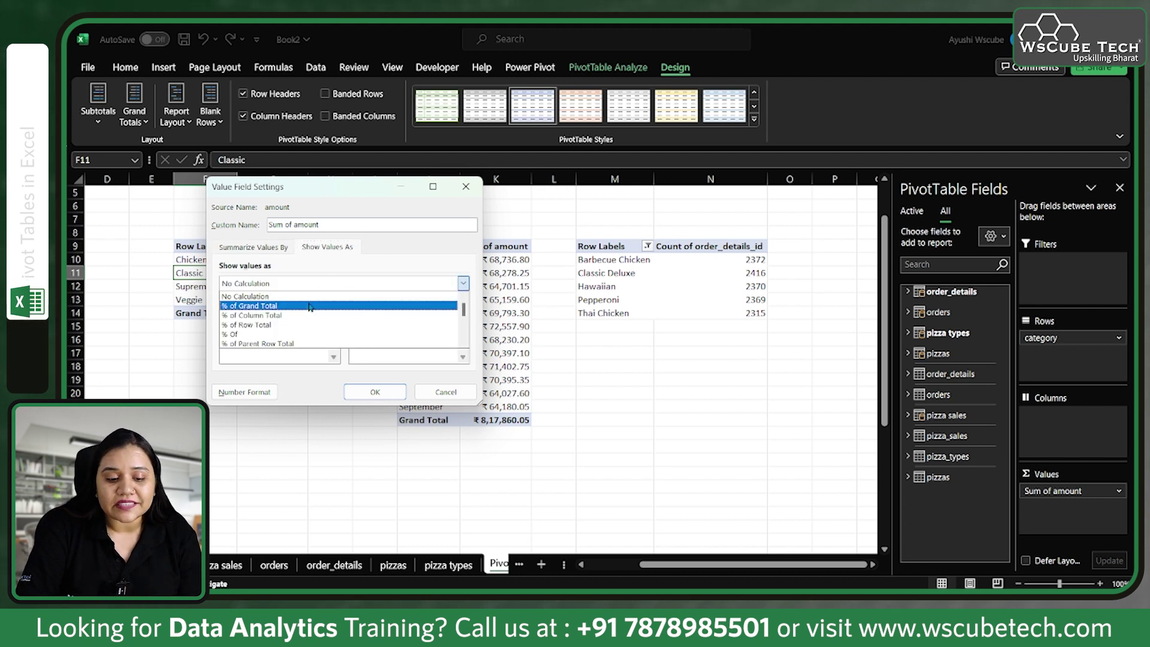
left_click(310, 306)
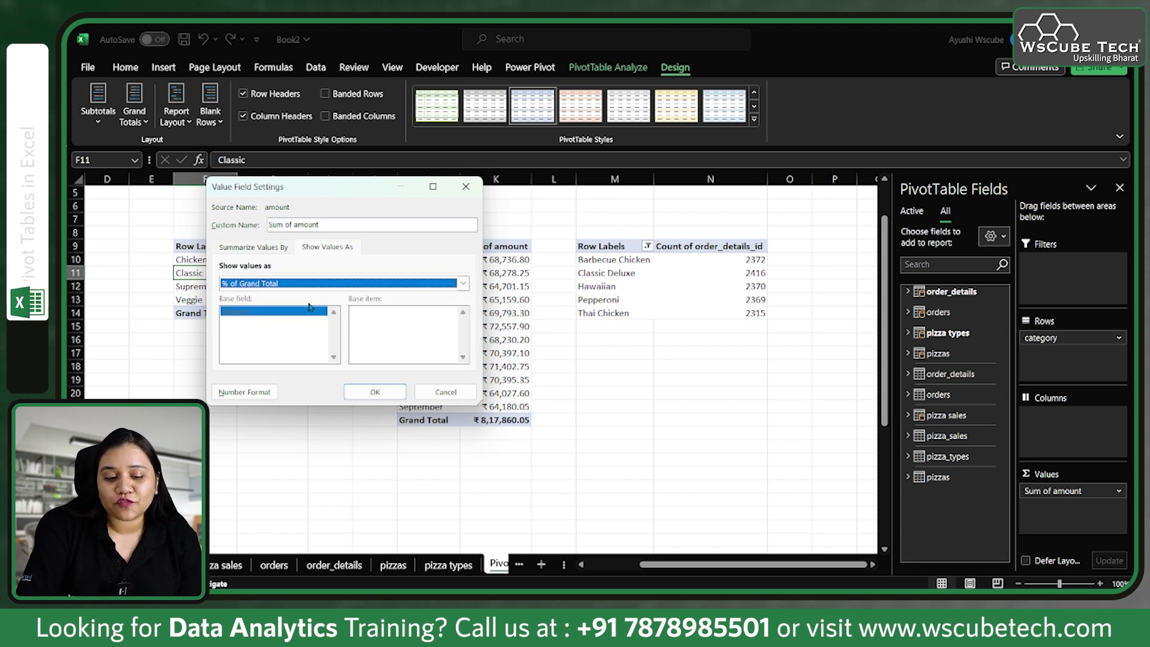
left_click(376, 391)
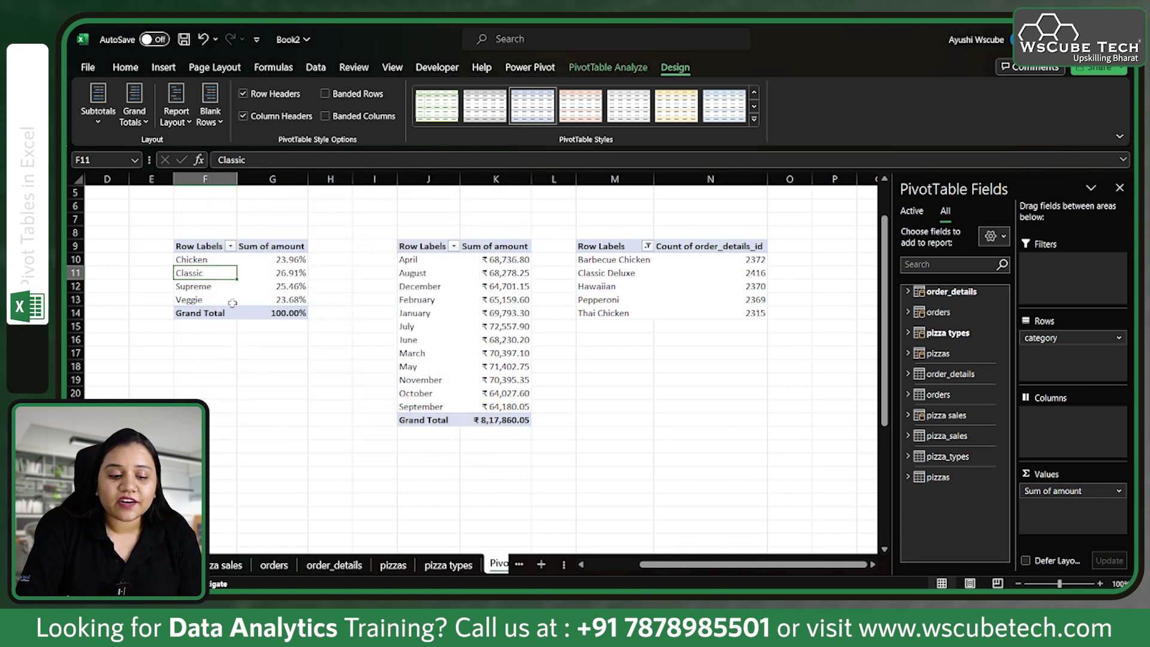
Check the four category percentages, then undo the change to restore rupee totals.
left_click(267, 275)
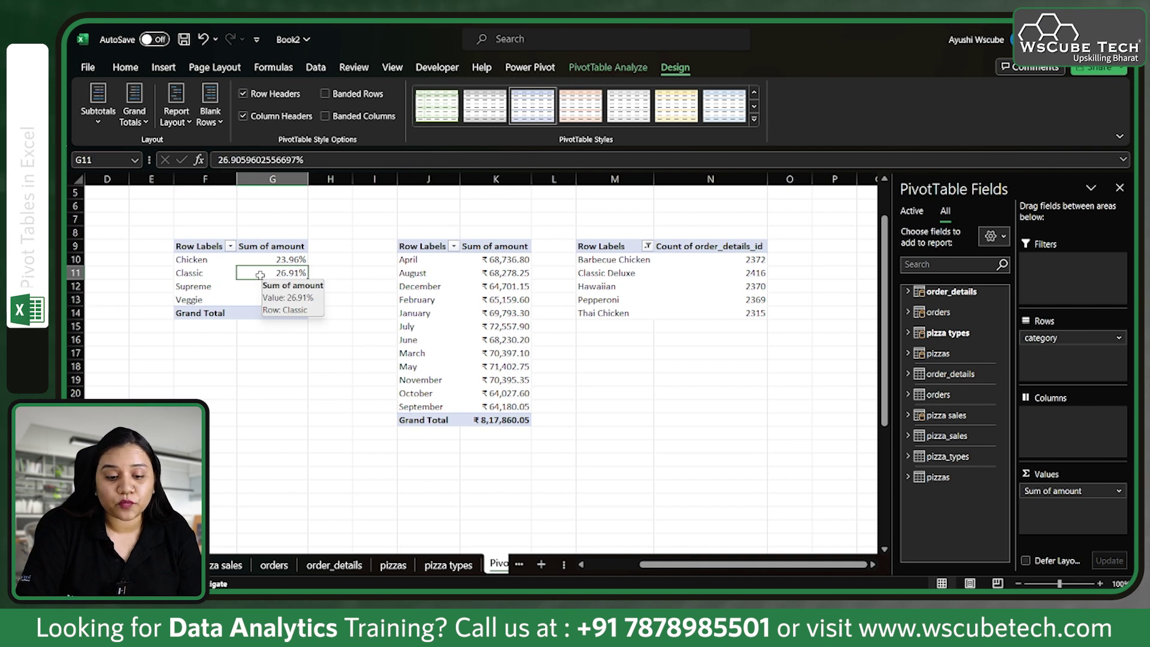
left_click(253, 288)
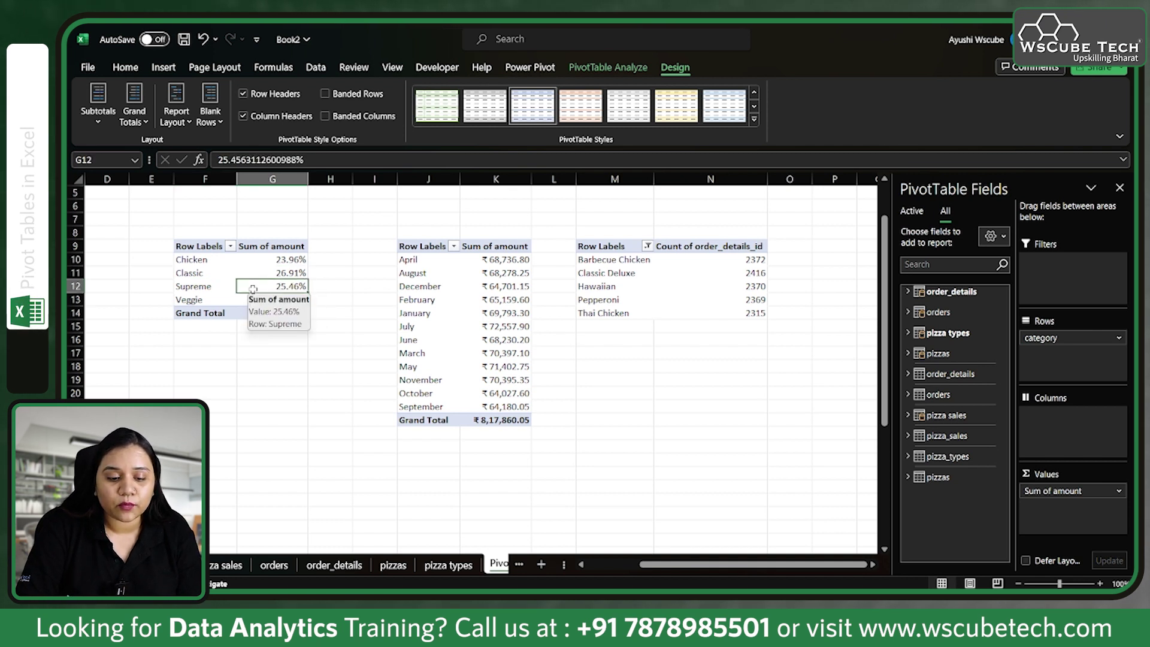
left_click(304, 260)
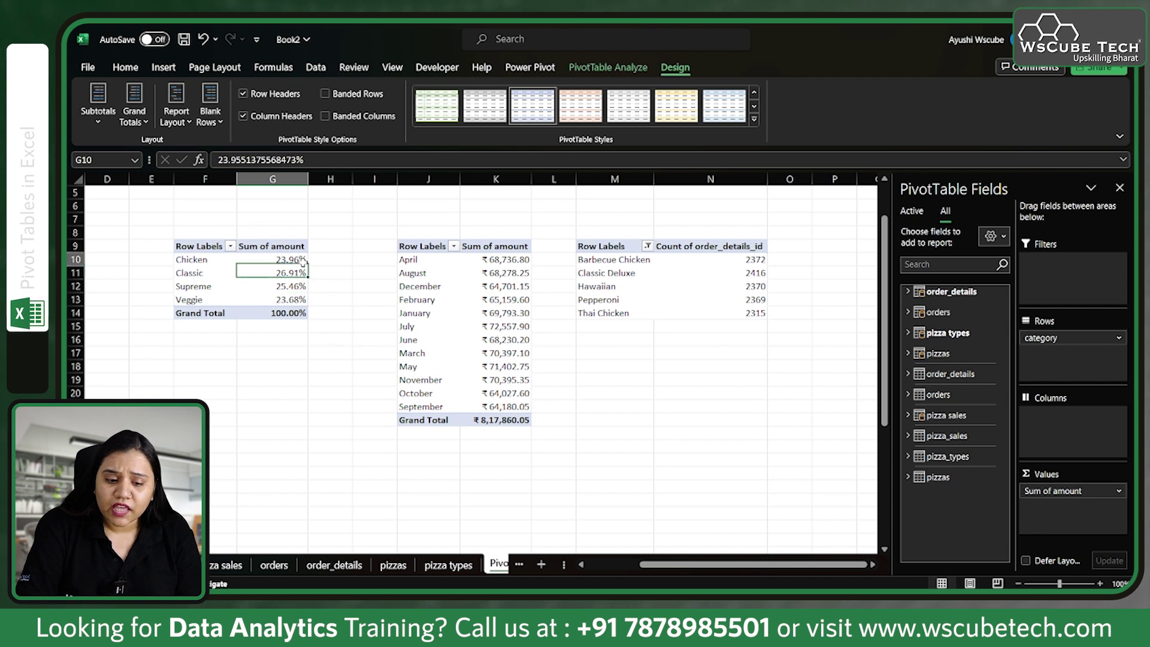
left_click(283, 299)
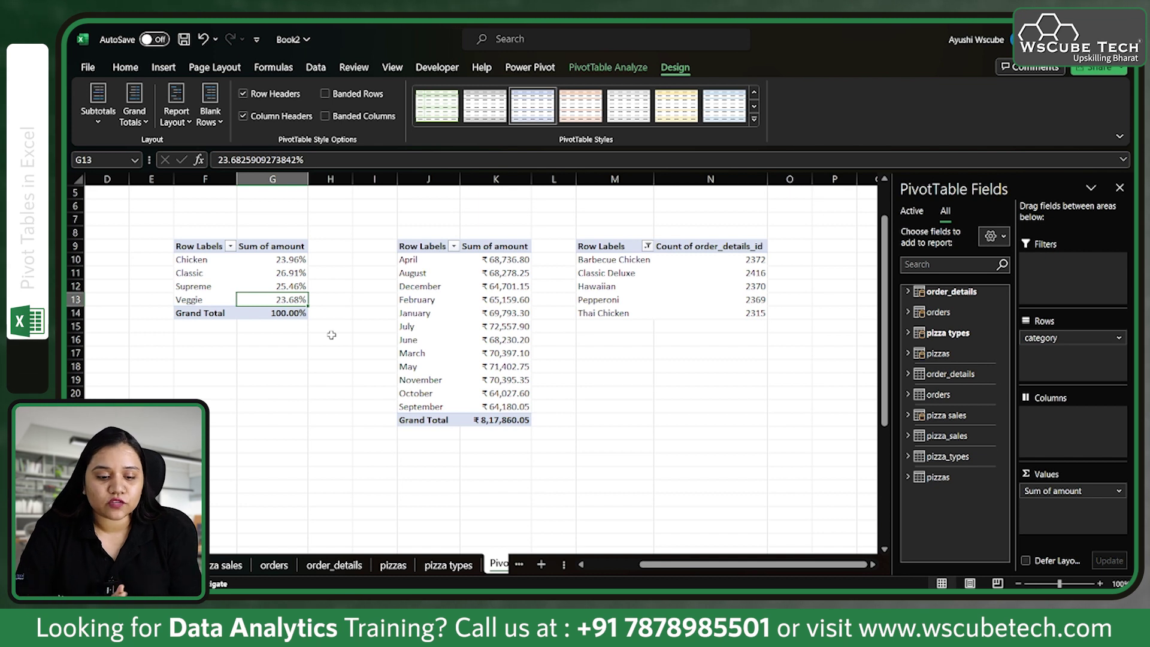
key("ctrl+z")
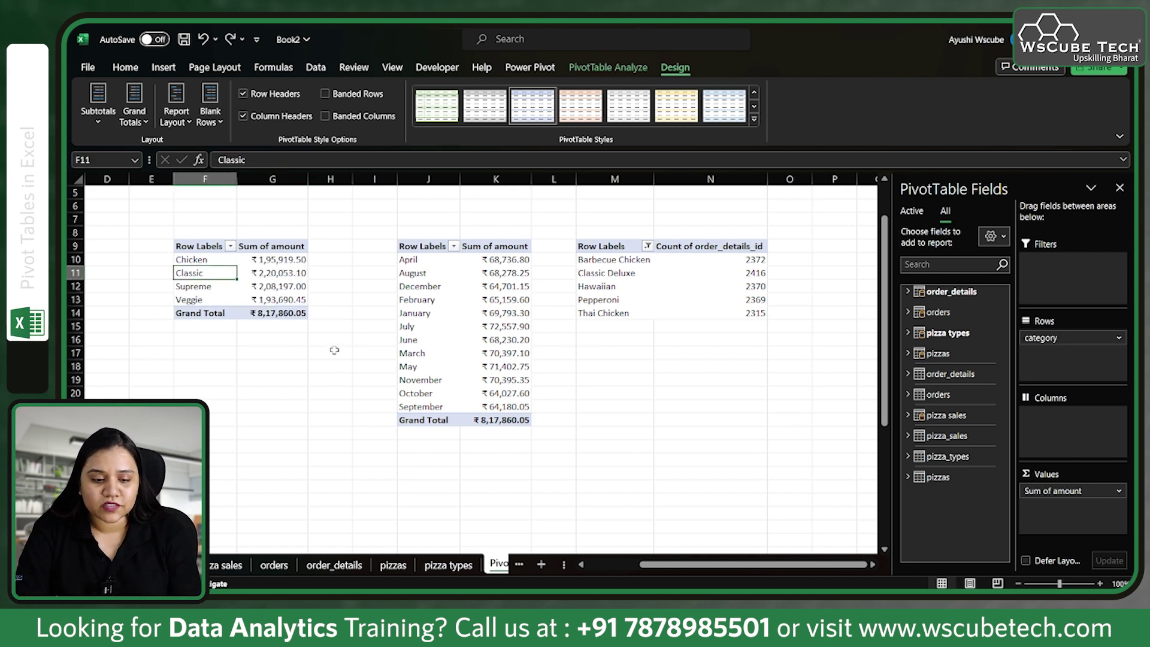
Format category revenue G10:G13 as $ English (United States) accounting.
left_click_drag(291, 262, 289, 301)
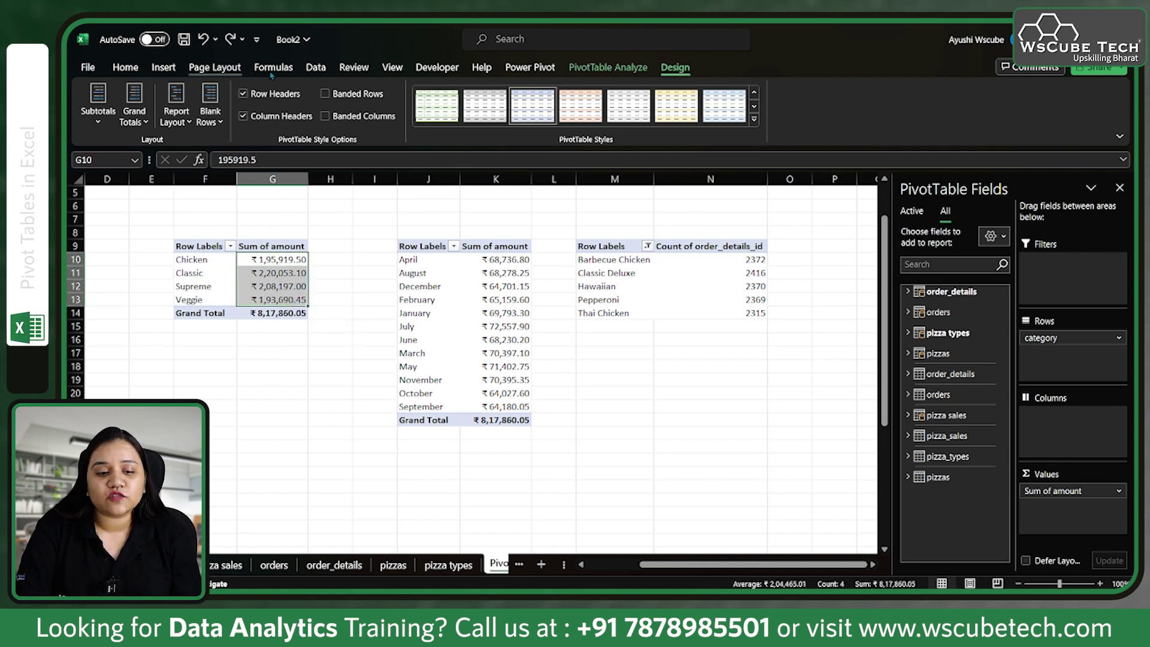
left_click(125, 67)
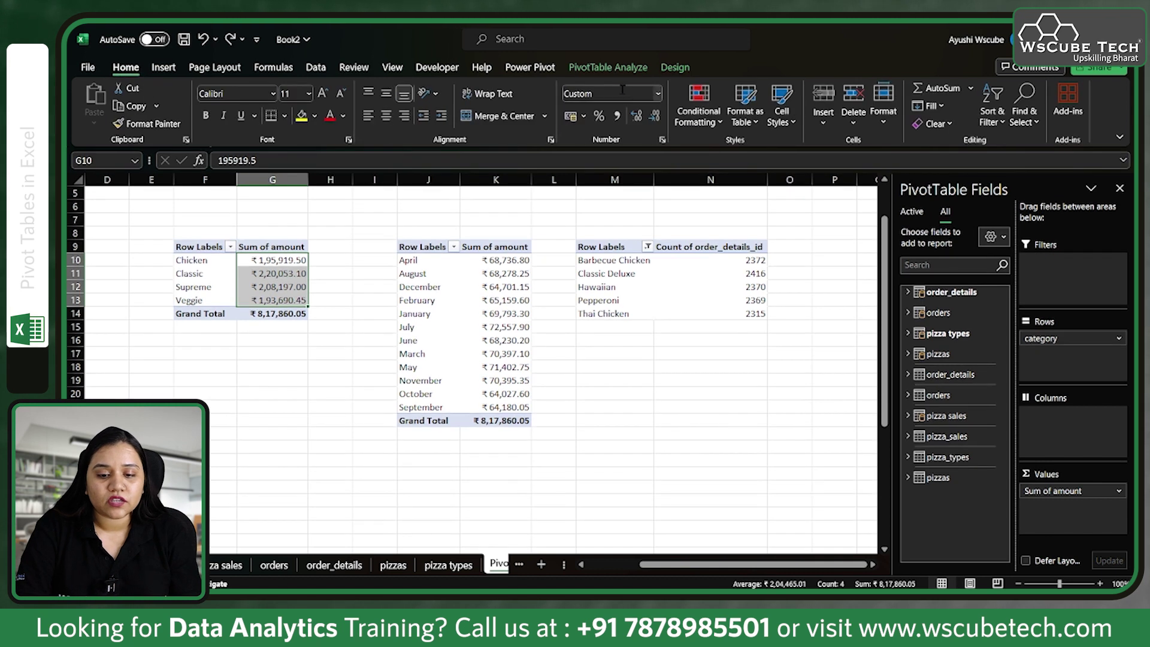
left_click(658, 93)
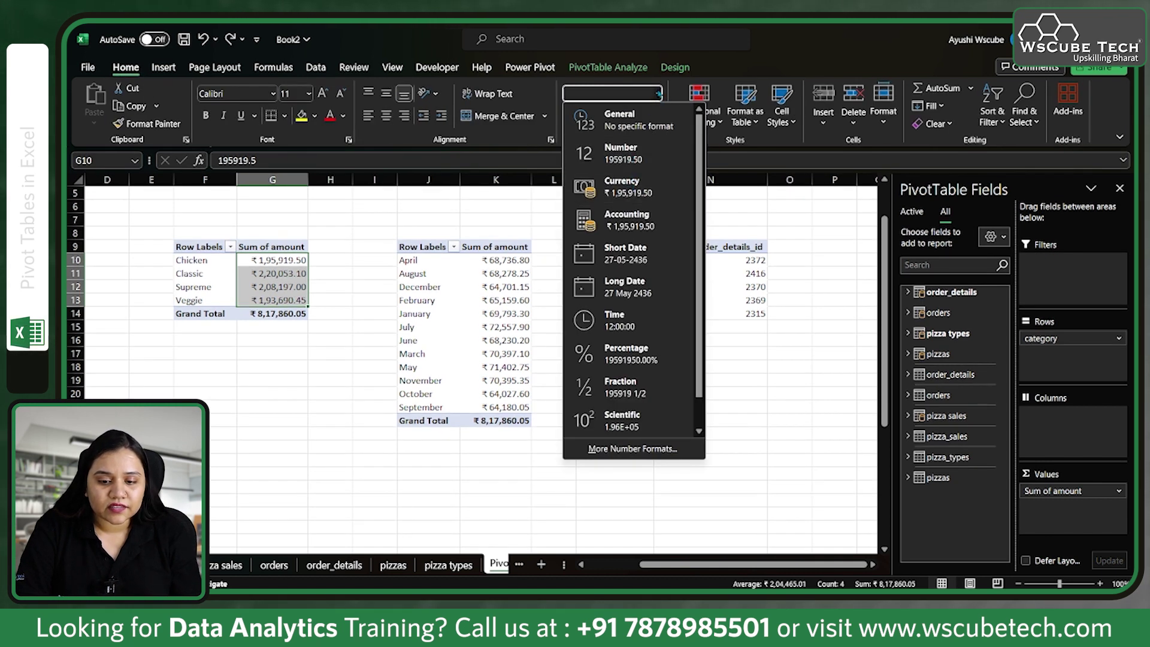
key("Escape")
left_click(584, 117)
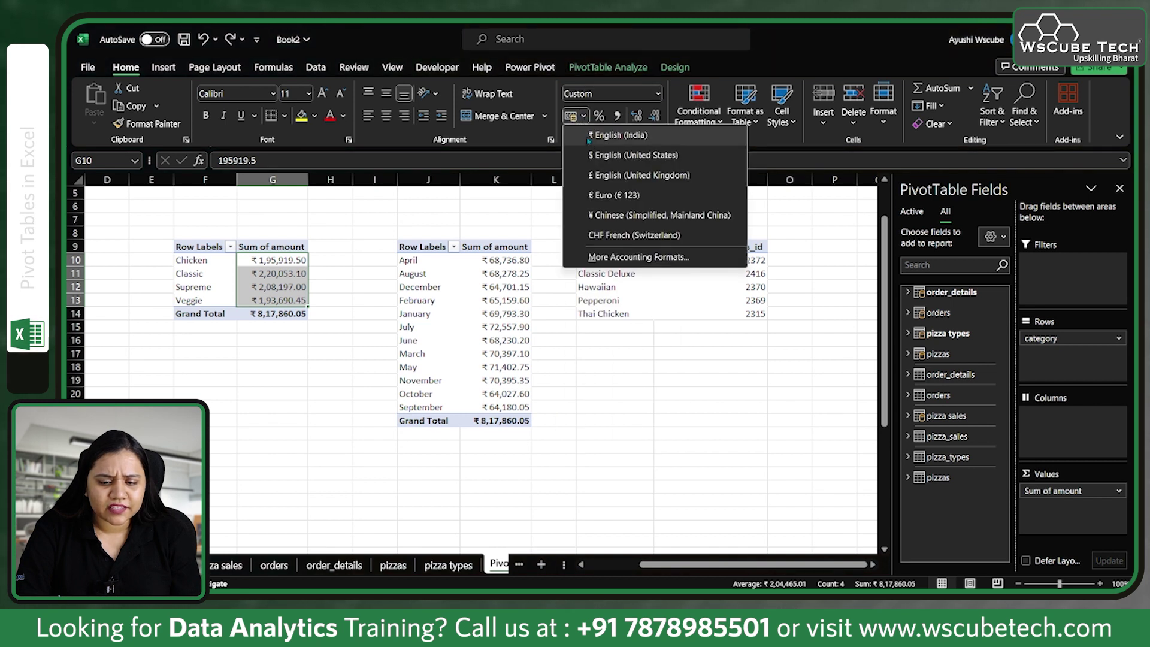
left_click(599, 156)
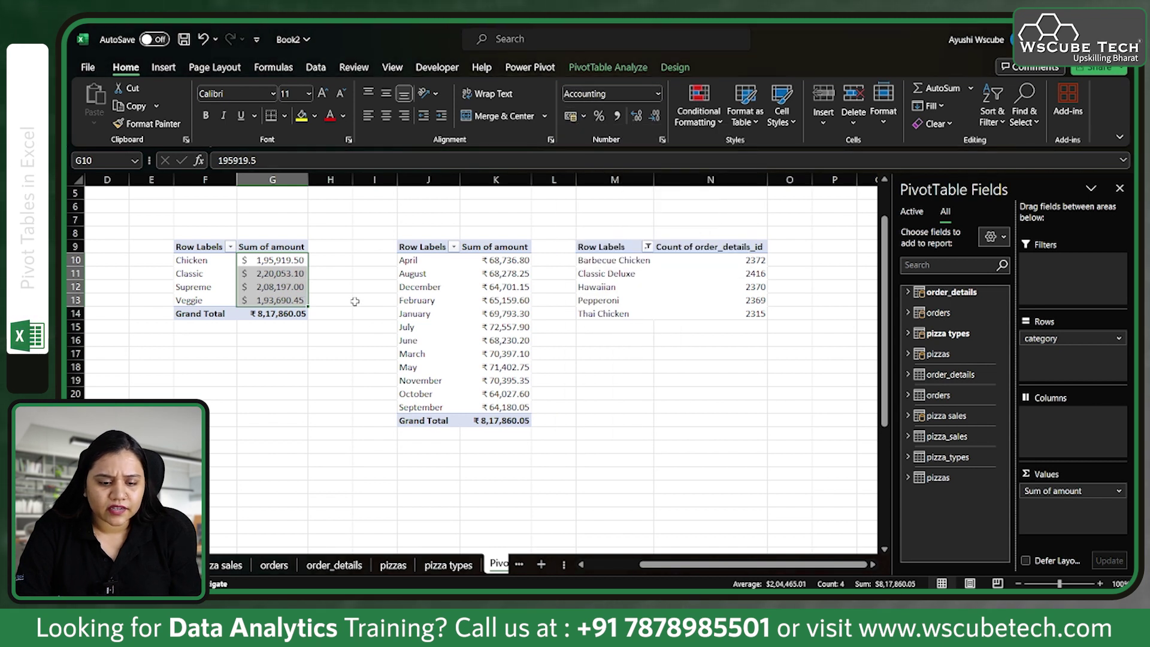
Format monthly revenue K10:K22 as $ English (United States) accounting.
left_click_drag(508, 260, 513, 415)
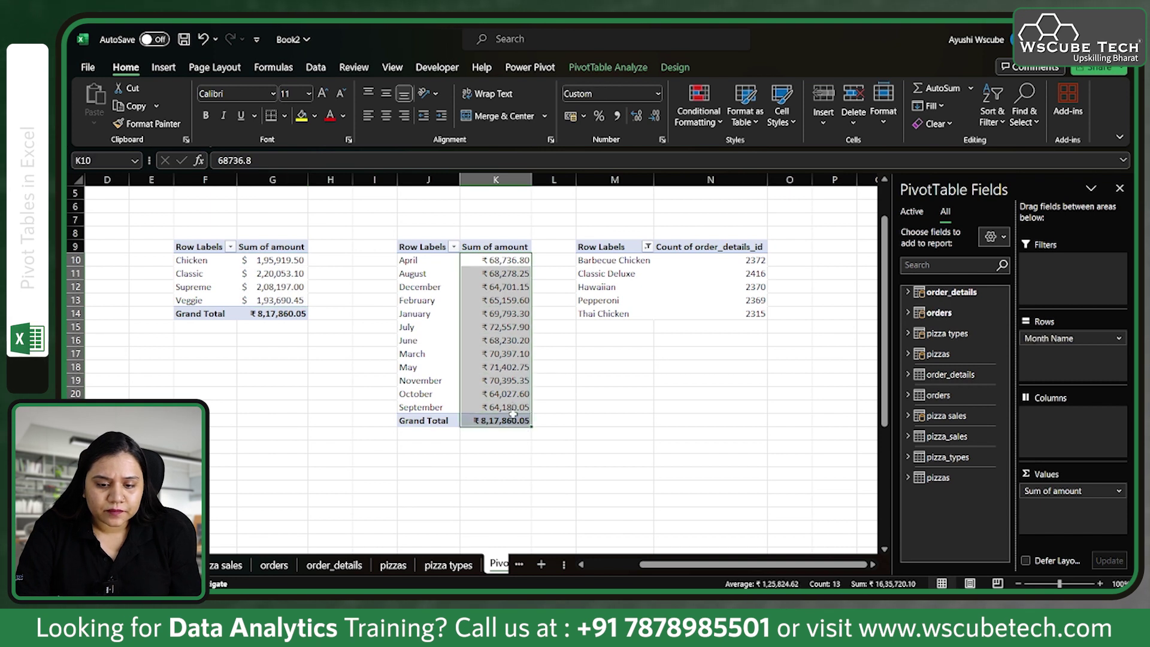
left_click(658, 94)
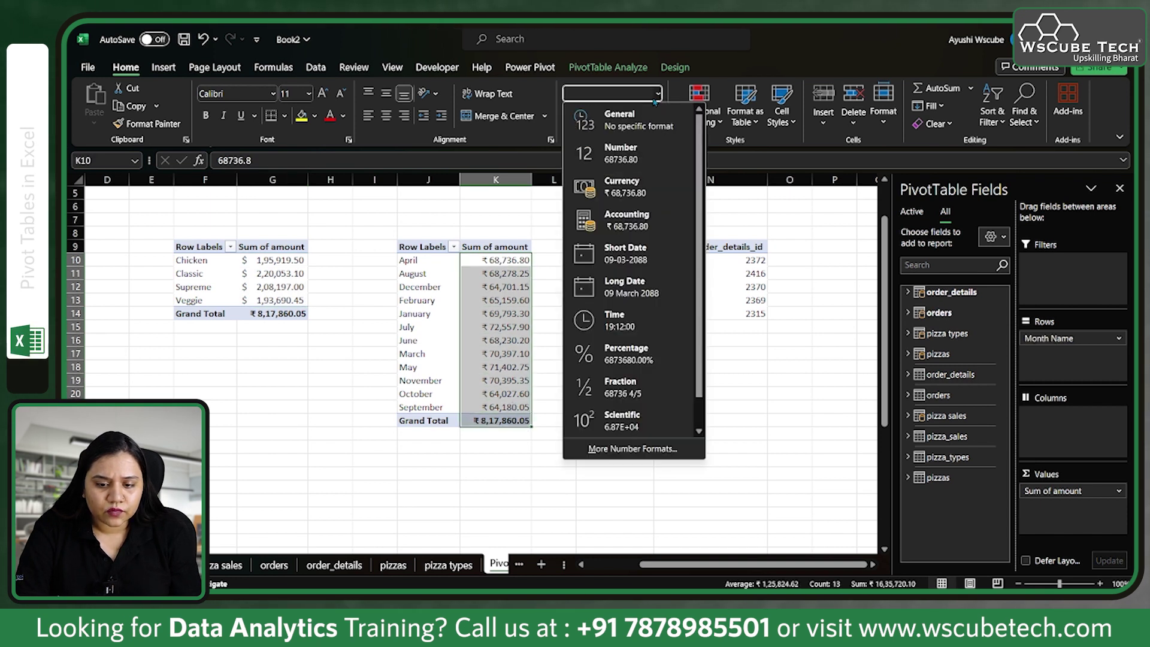
left_click(655, 99)
left_click(584, 116)
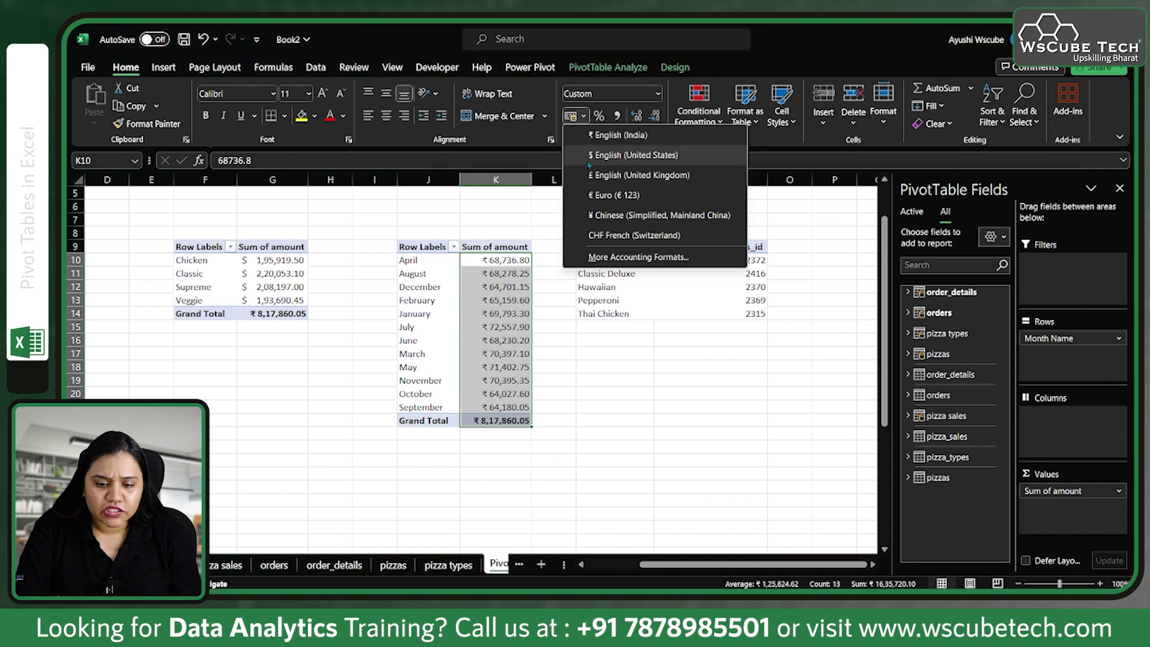
left_click(610, 156)
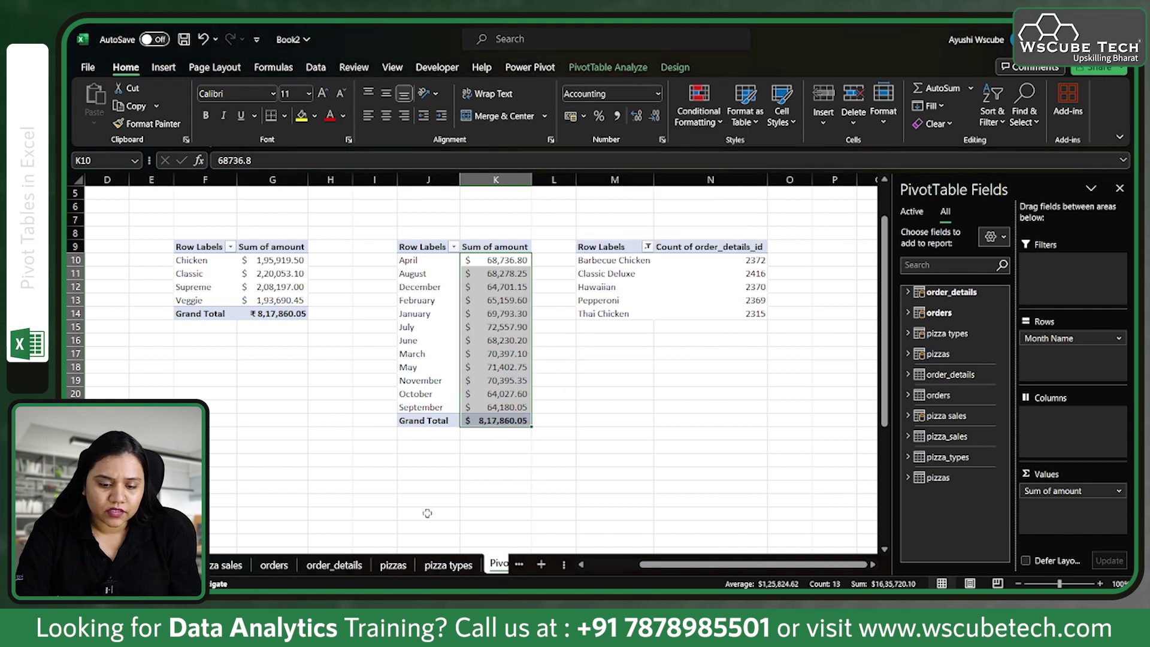